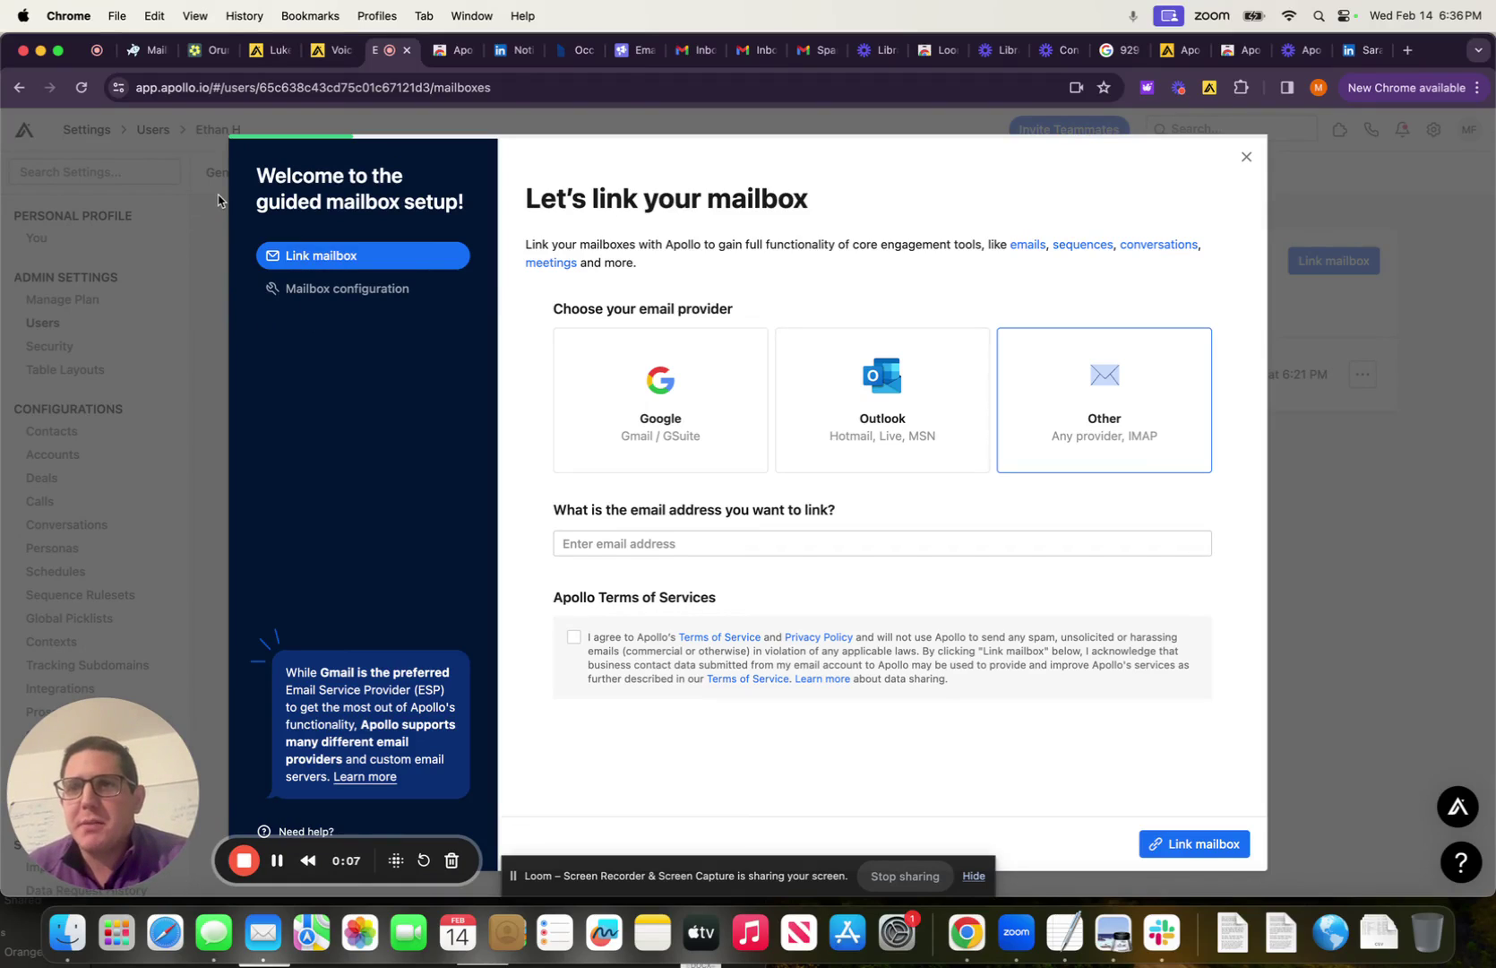
# Browse Mailreef's 80-mailbox list, glance at the Apollo setup tab, and come back to Mailreef
pyautogui.click(141, 59)
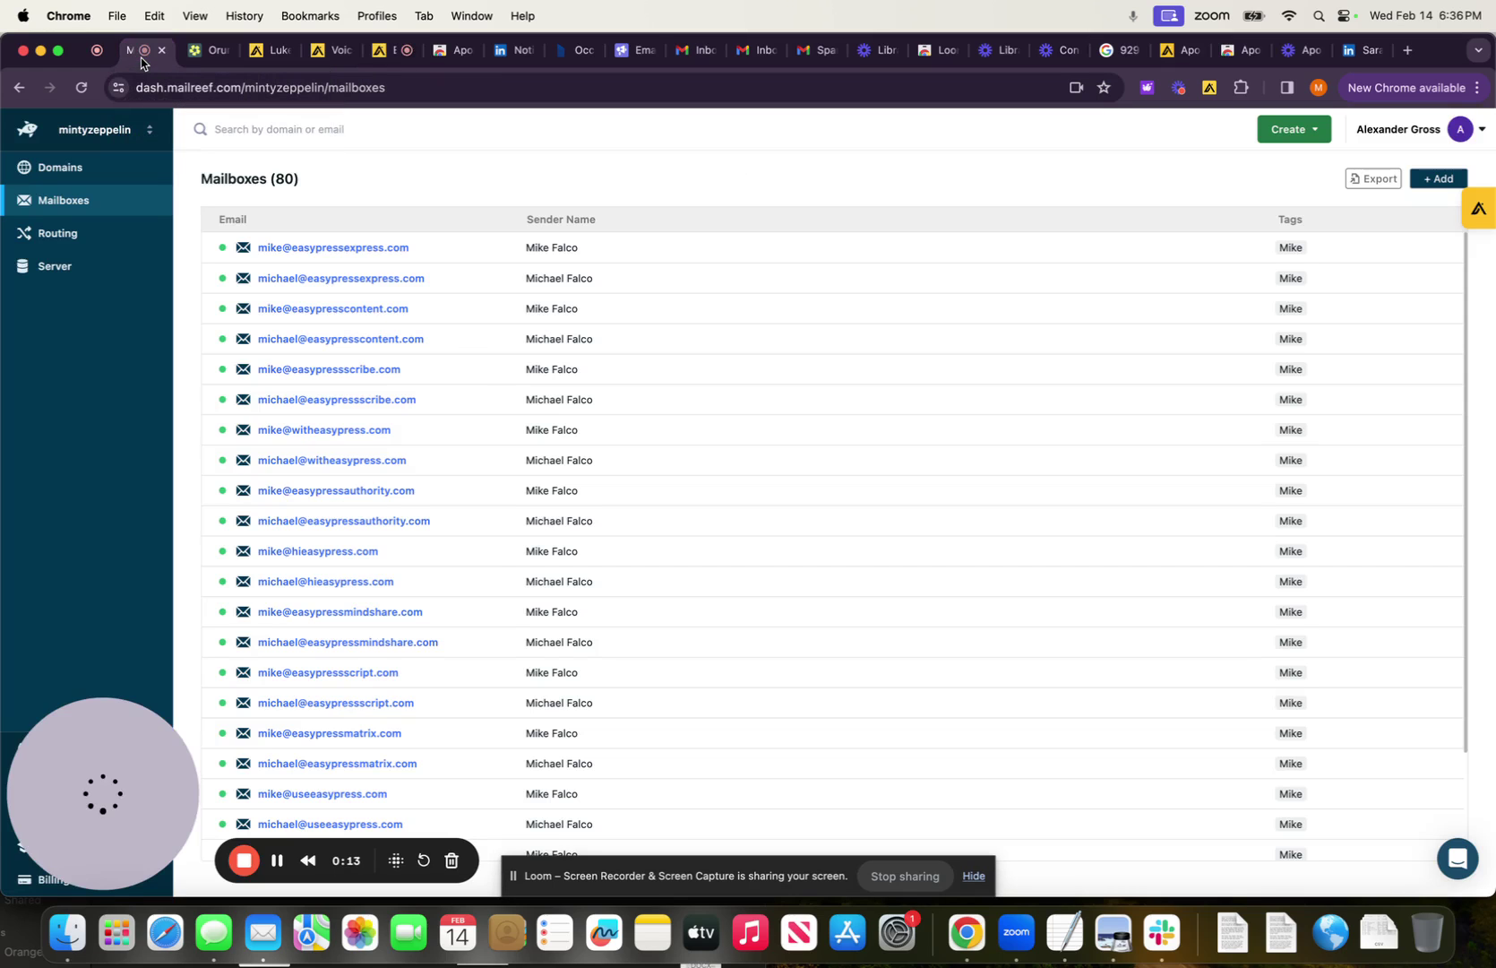
pyautogui.scroll(-15, 367, 311)
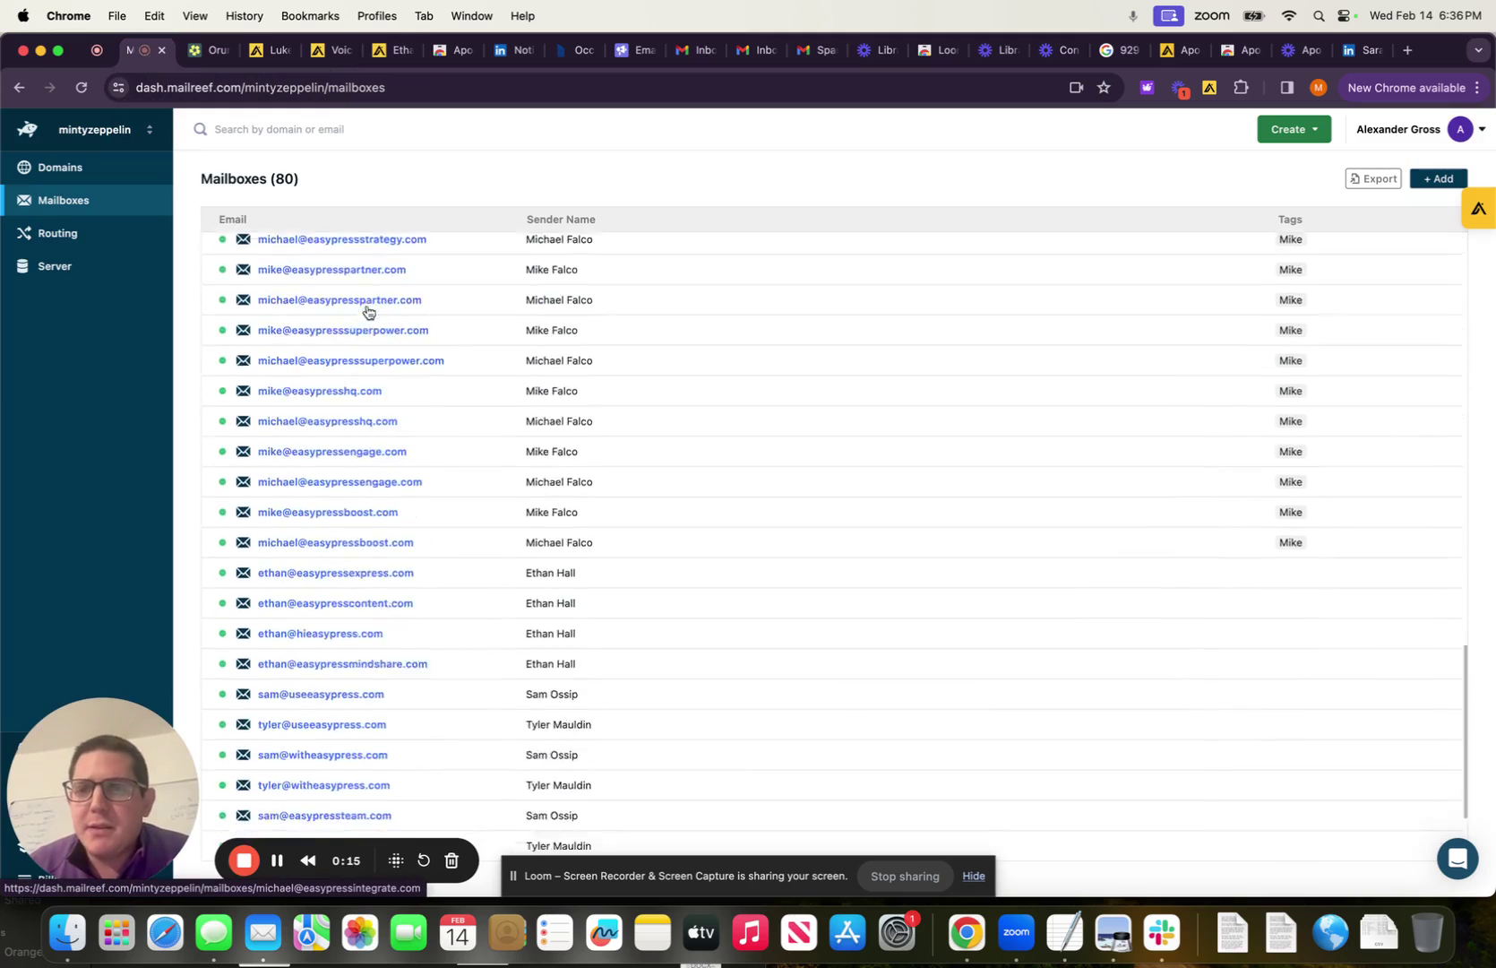
pyautogui.scroll(3, 368, 311)
pyautogui.scroll(-3, 367, 309)
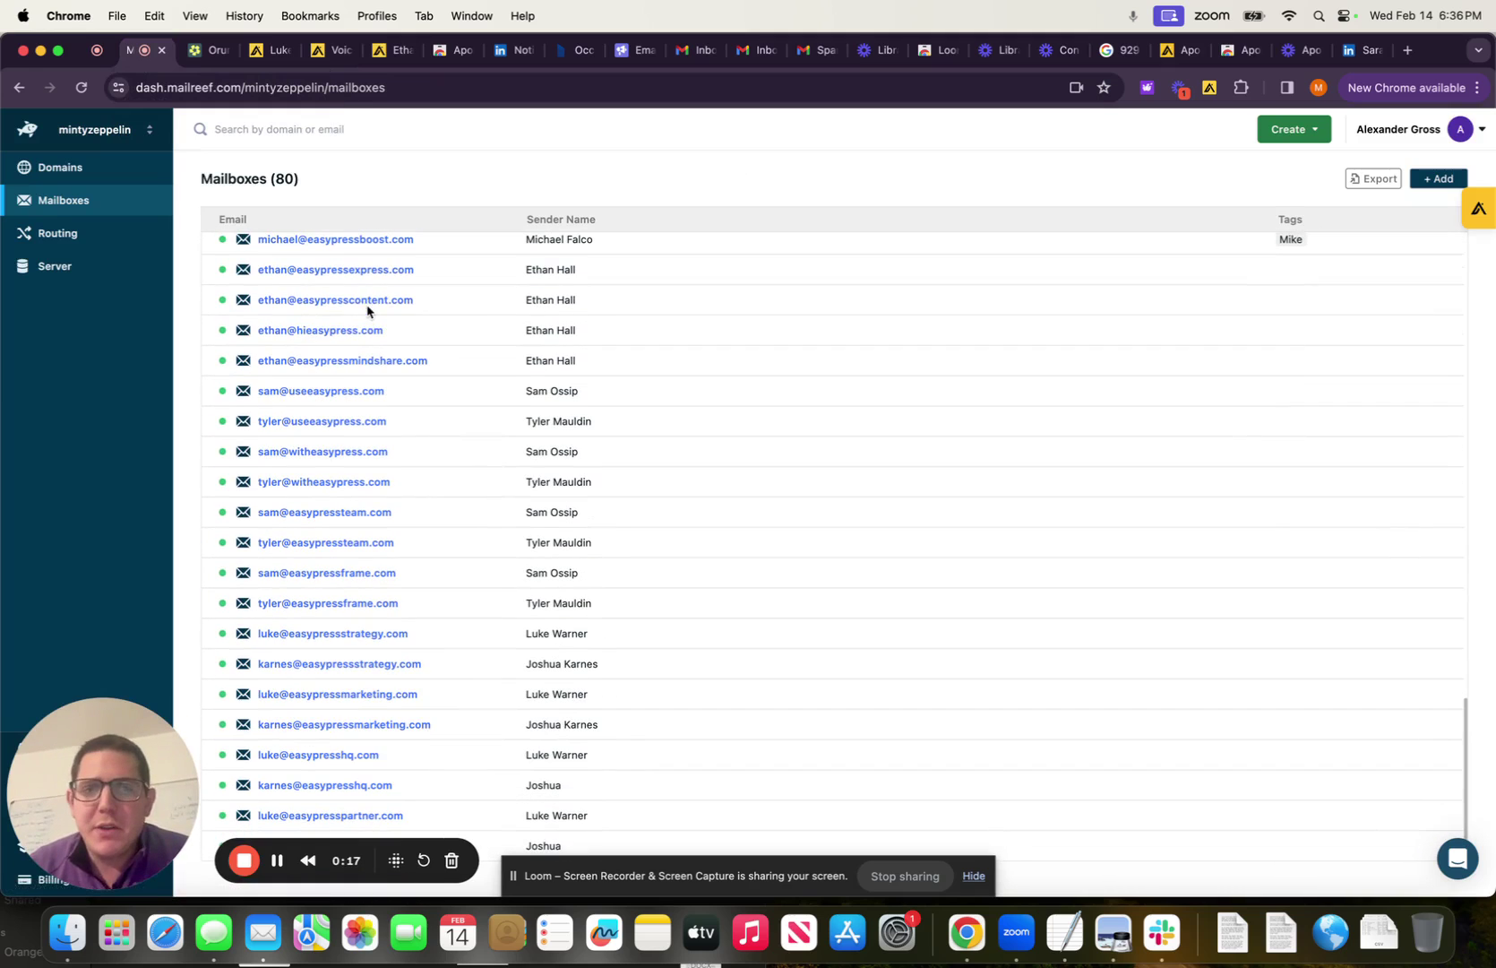
pyautogui.click(378, 53)
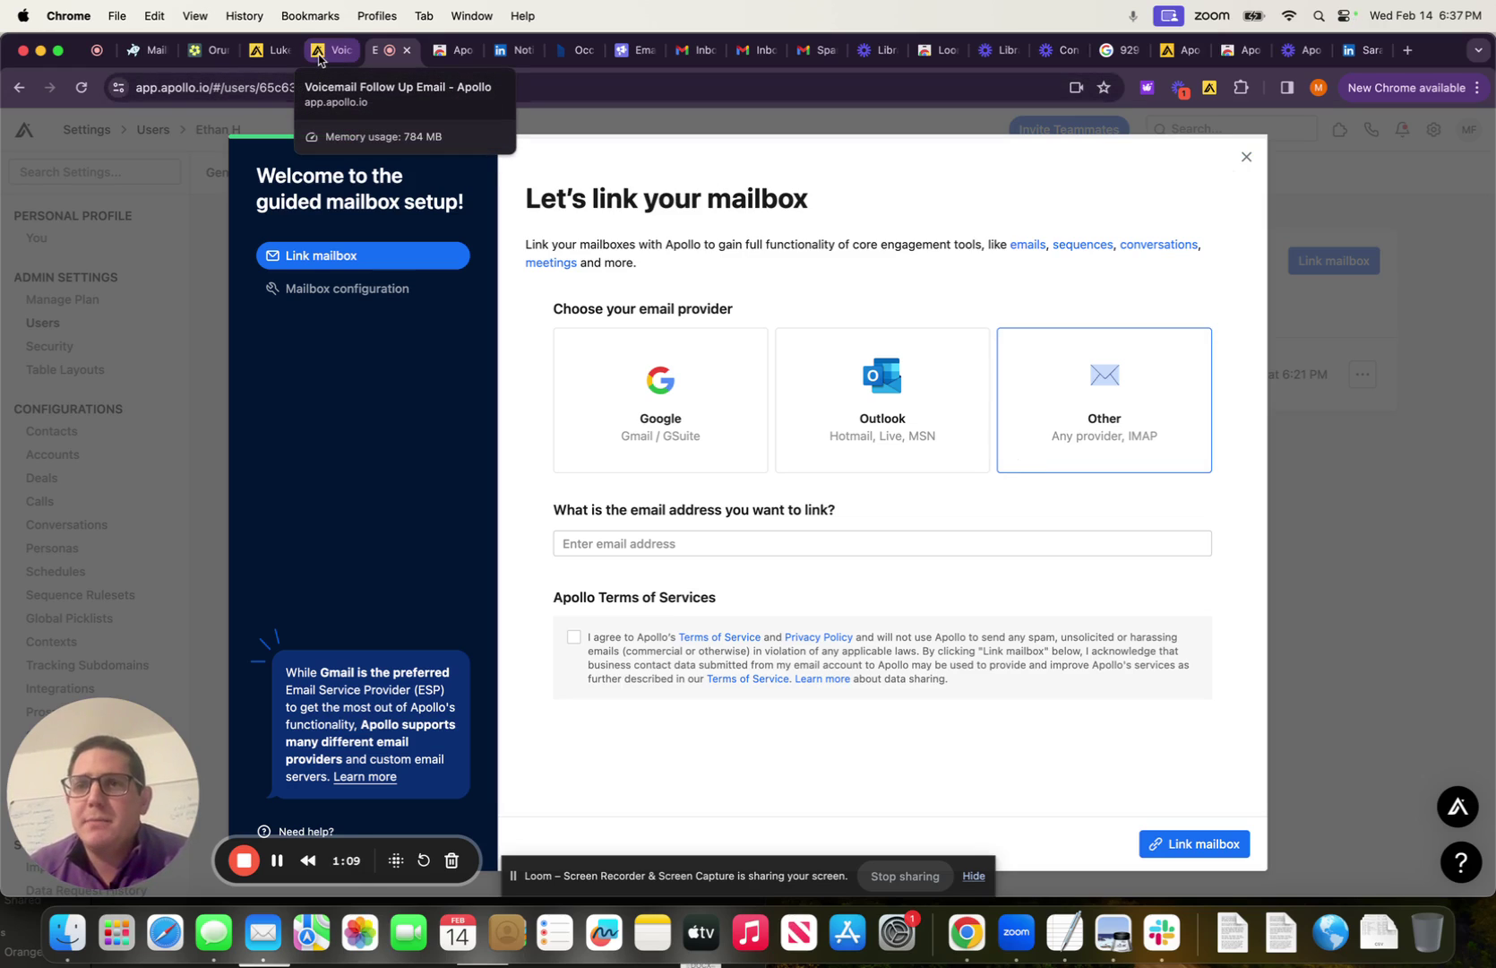
pyautogui.click(146, 59)
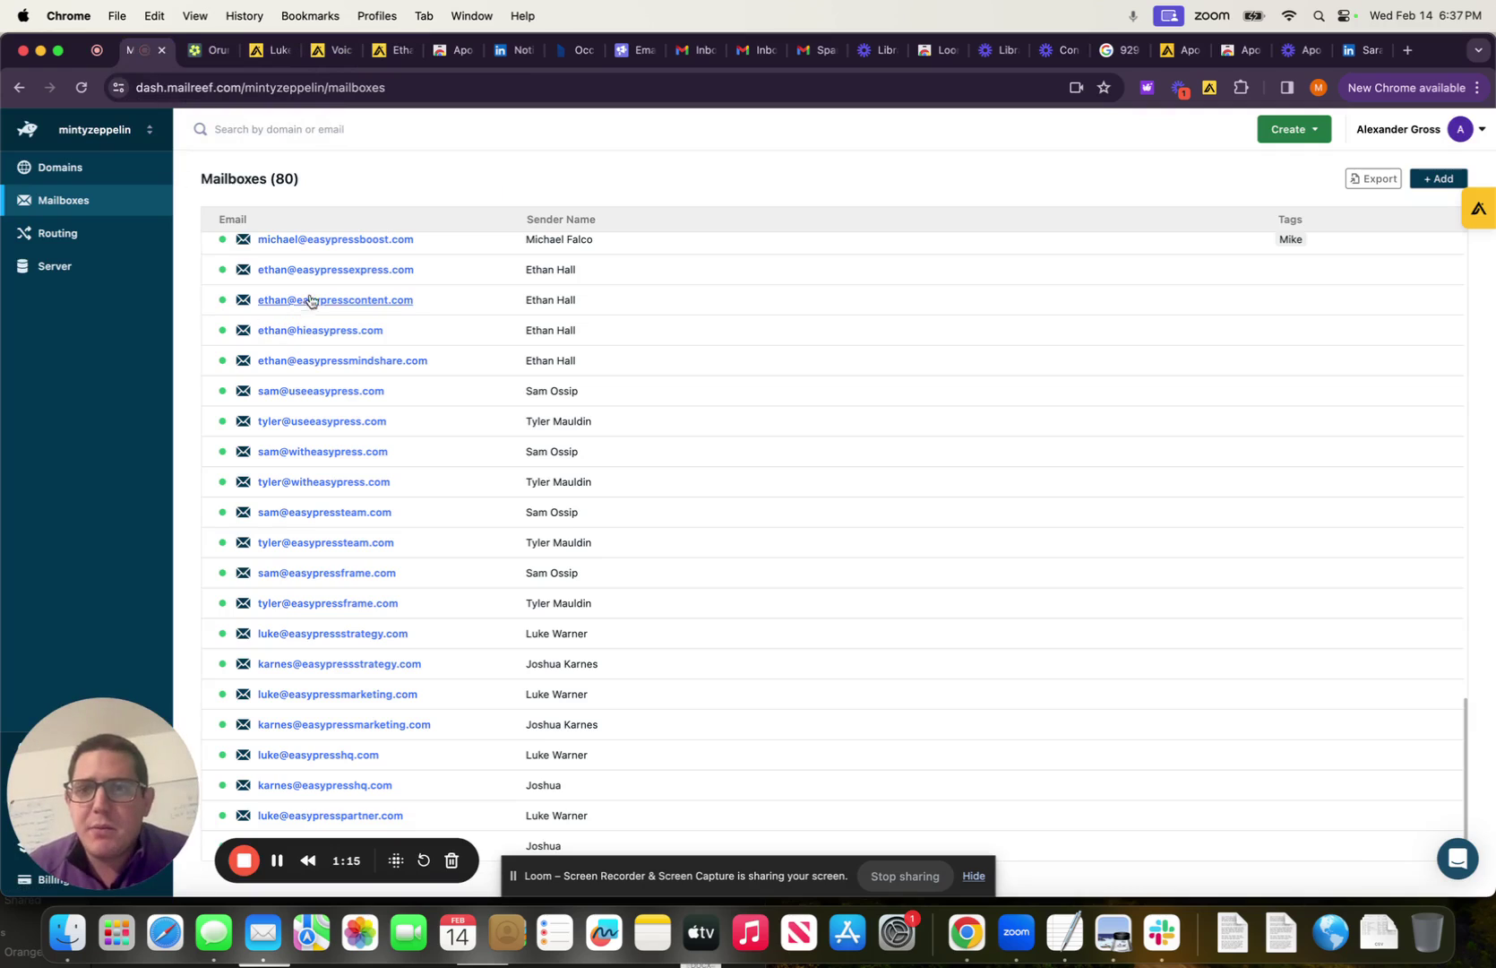
pyautogui.click(299, 271)
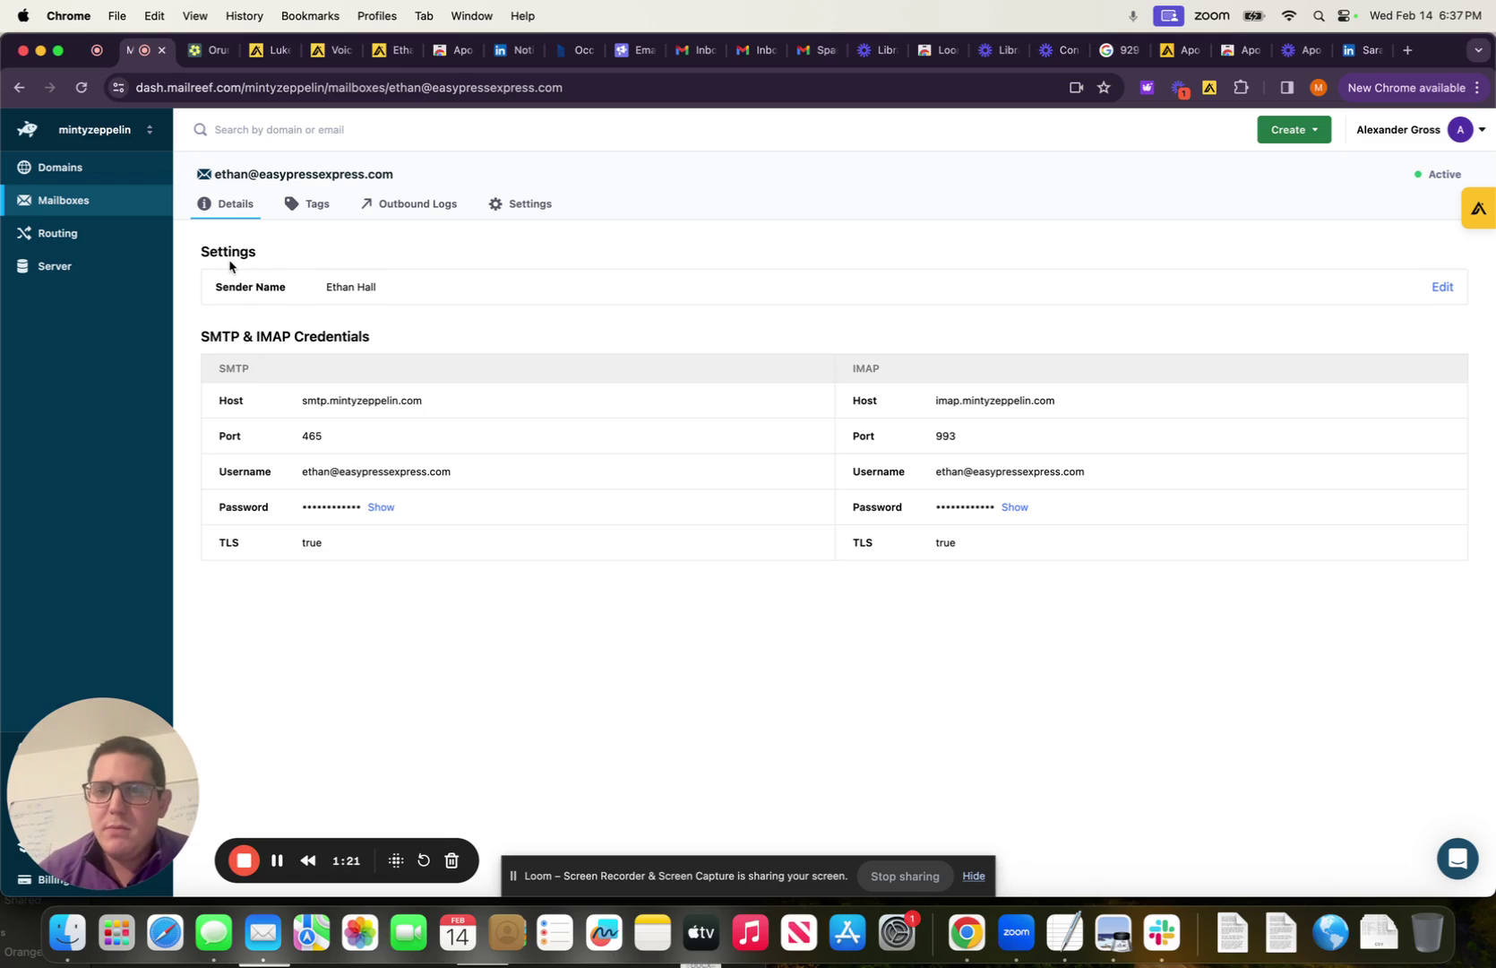
pyautogui.press('super+shift+4')
pyautogui.moveTo(193, 325); pyautogui.dragTo(1480, 606)
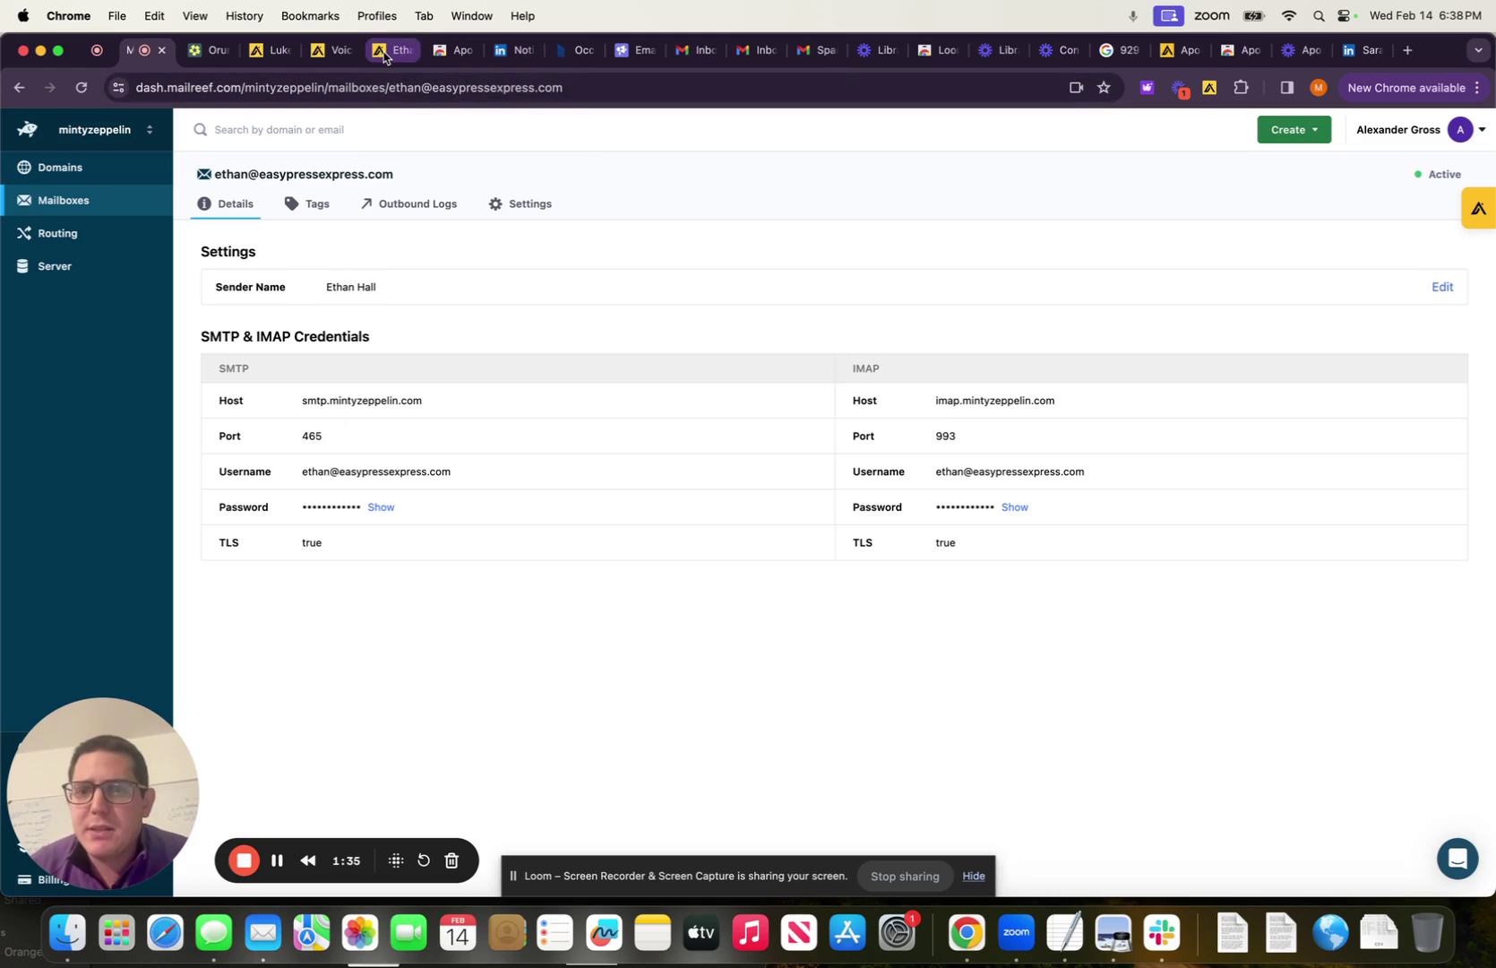
pyautogui.click(348, 174)
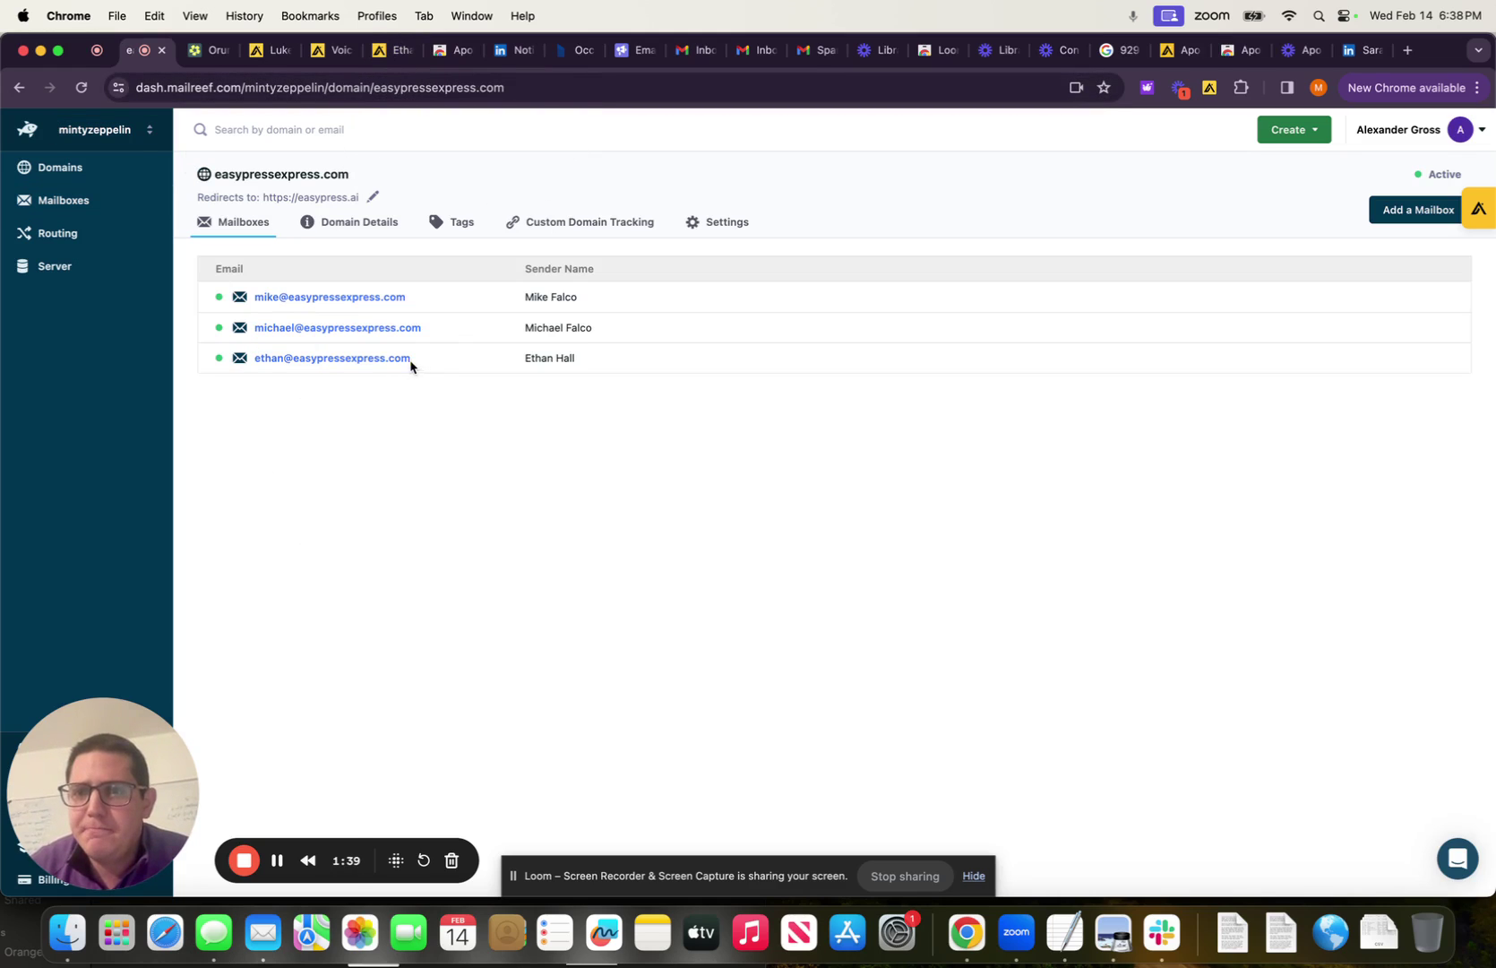
pyautogui.rightClick(394, 358)
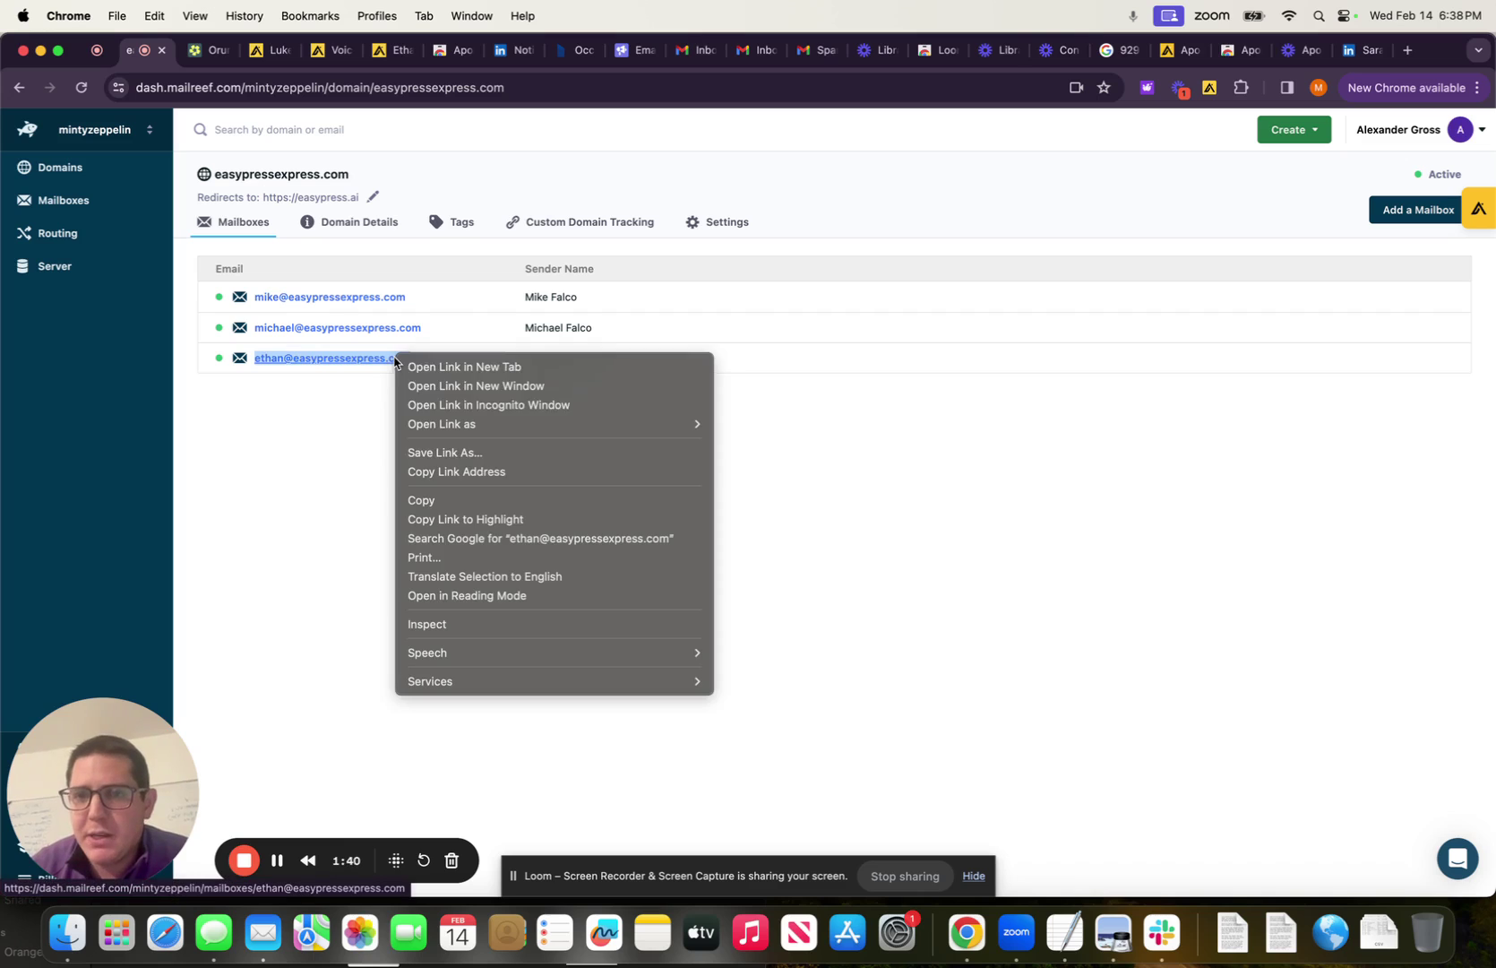
pyautogui.click(439, 500)
pyautogui.click(394, 51)
pyautogui.click(602, 544)
pyautogui.press('super+v')
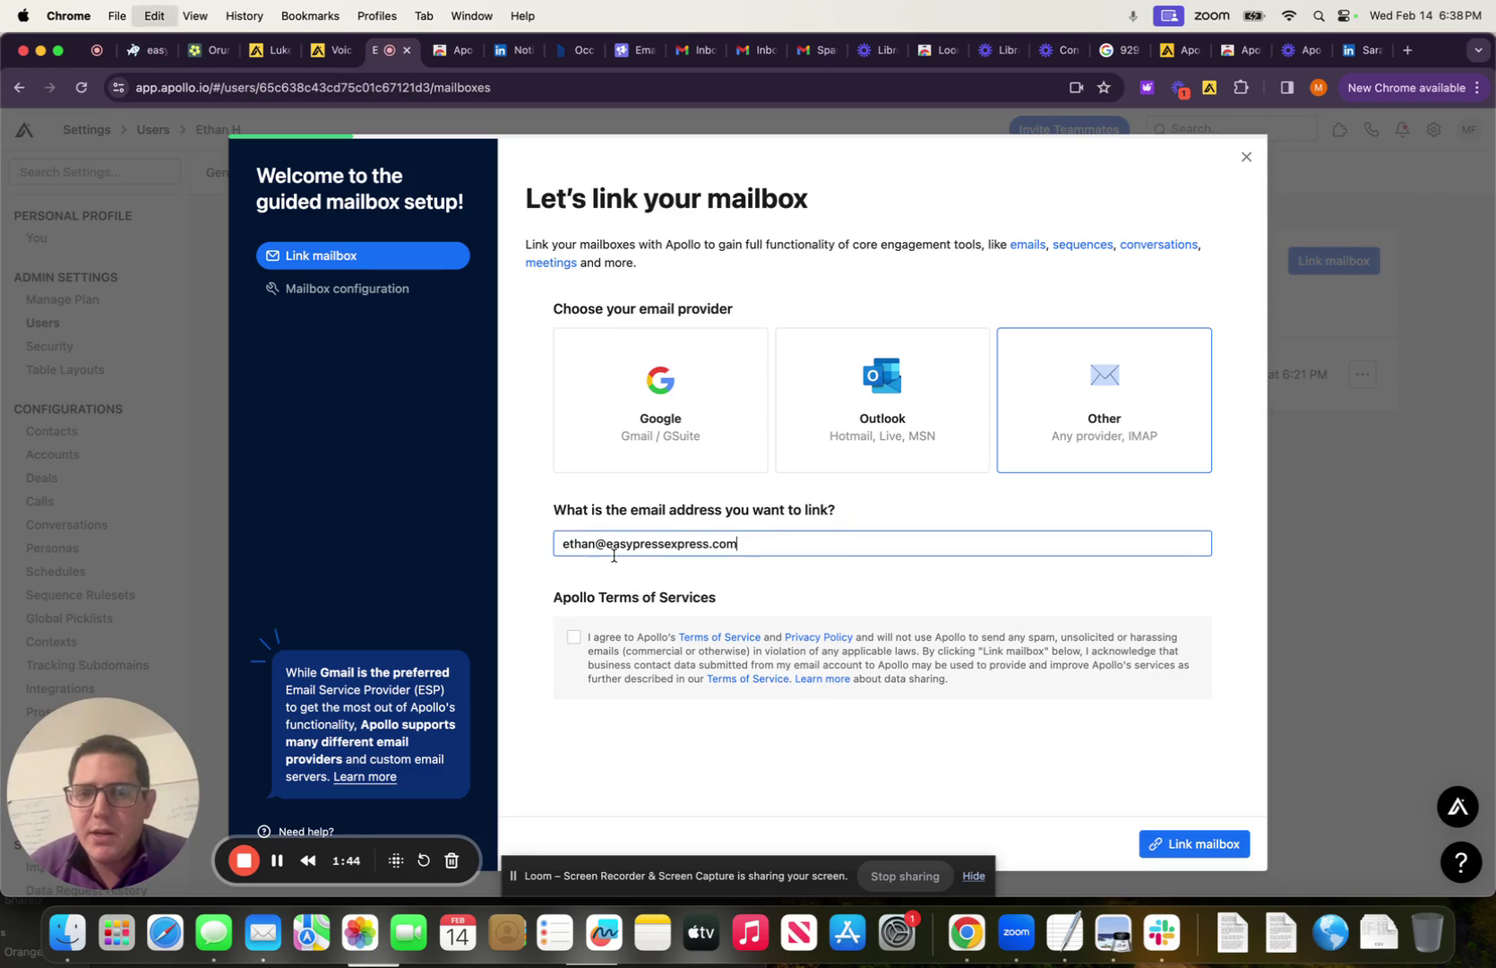
pyautogui.click(538, 544)
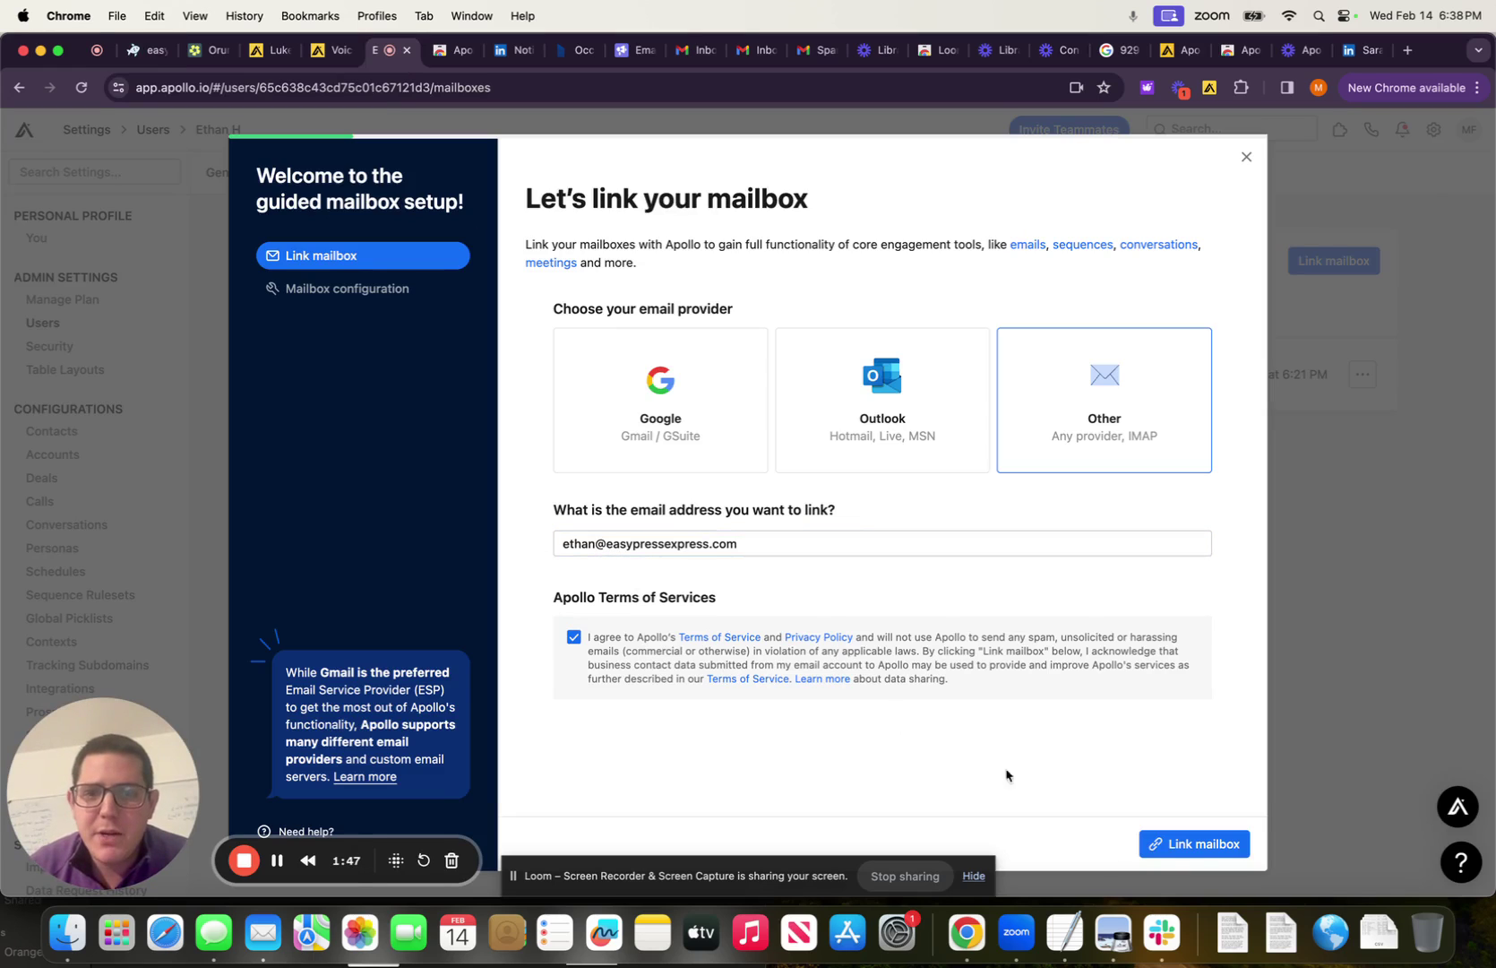
pyautogui.click(1169, 846)
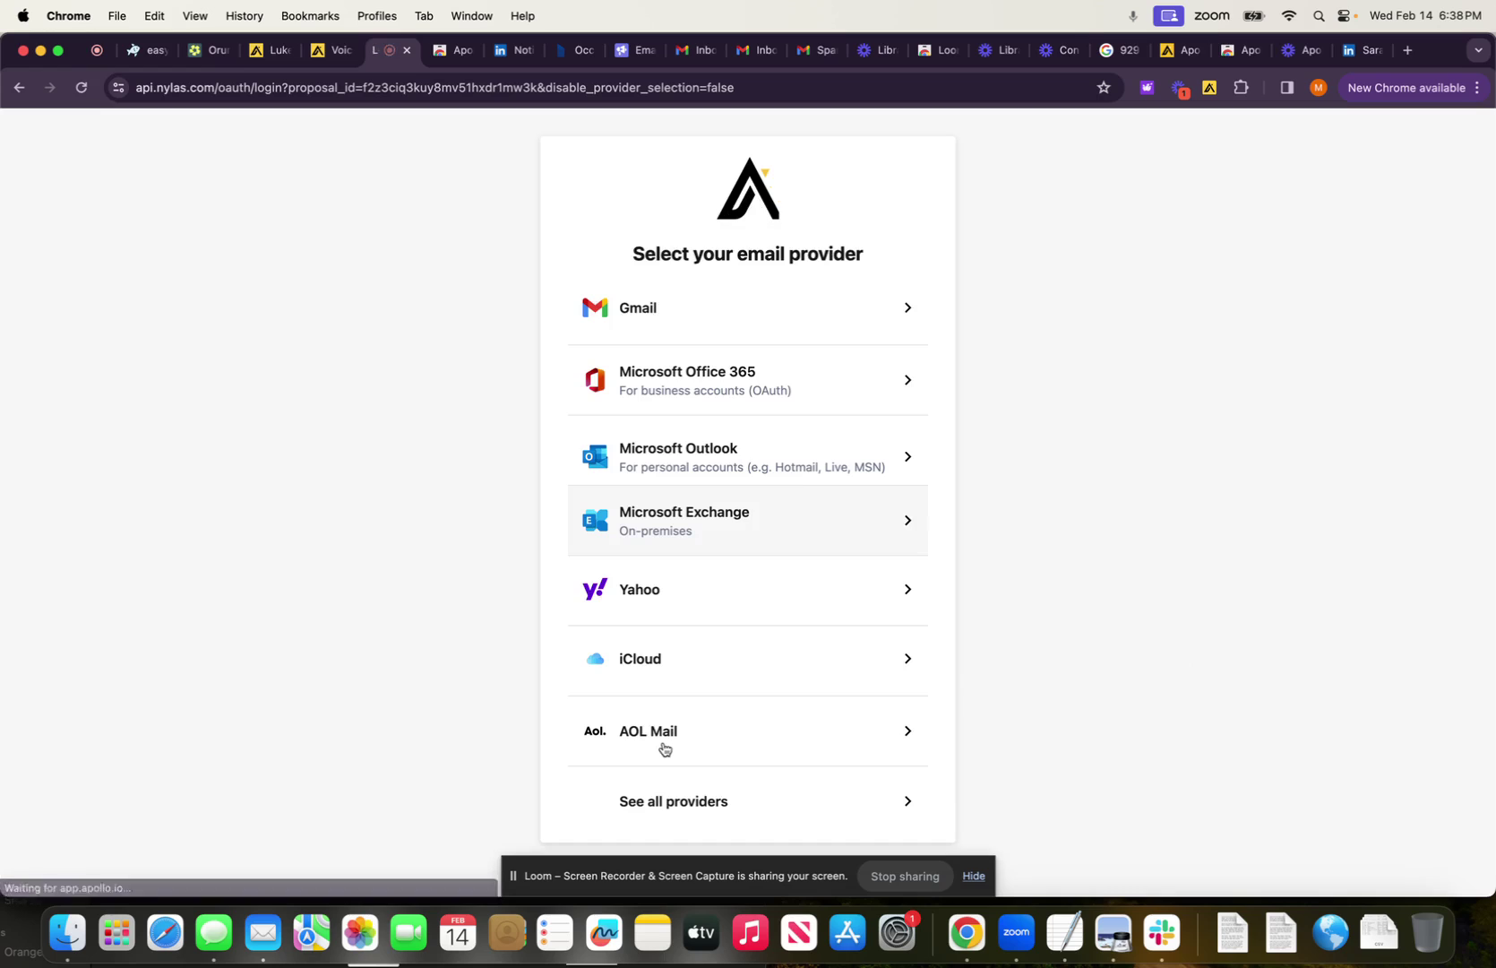
# Expand the full provider list and pick Custom IMAP settings
pyautogui.click(654, 802)
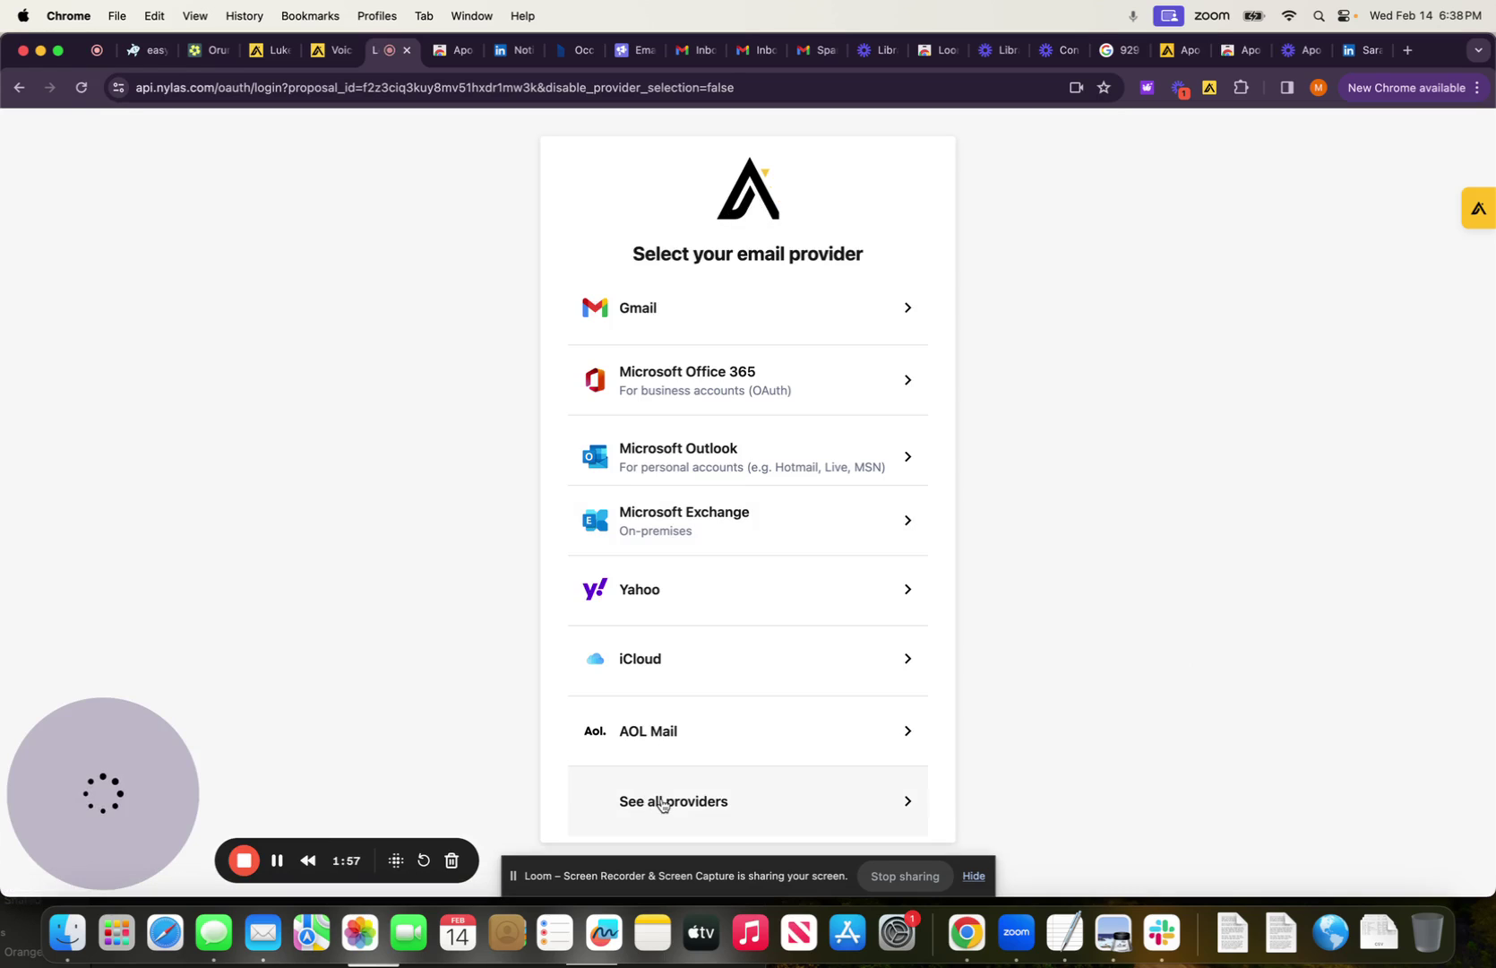
pyautogui.click(662, 802)
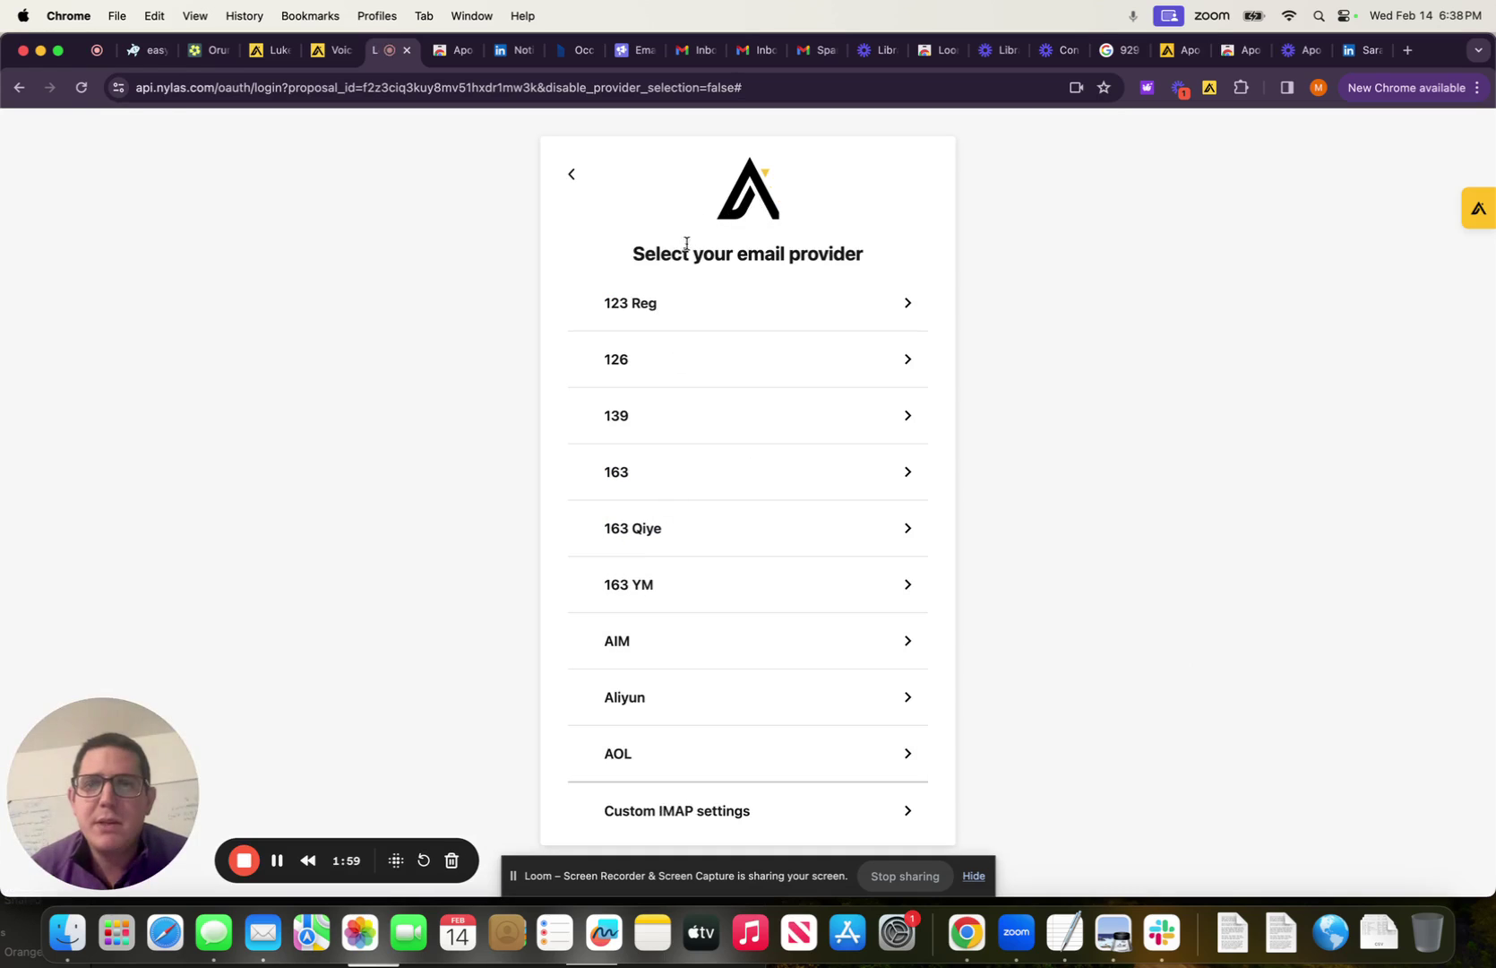
pyautogui.scroll(-10, 584, 501)
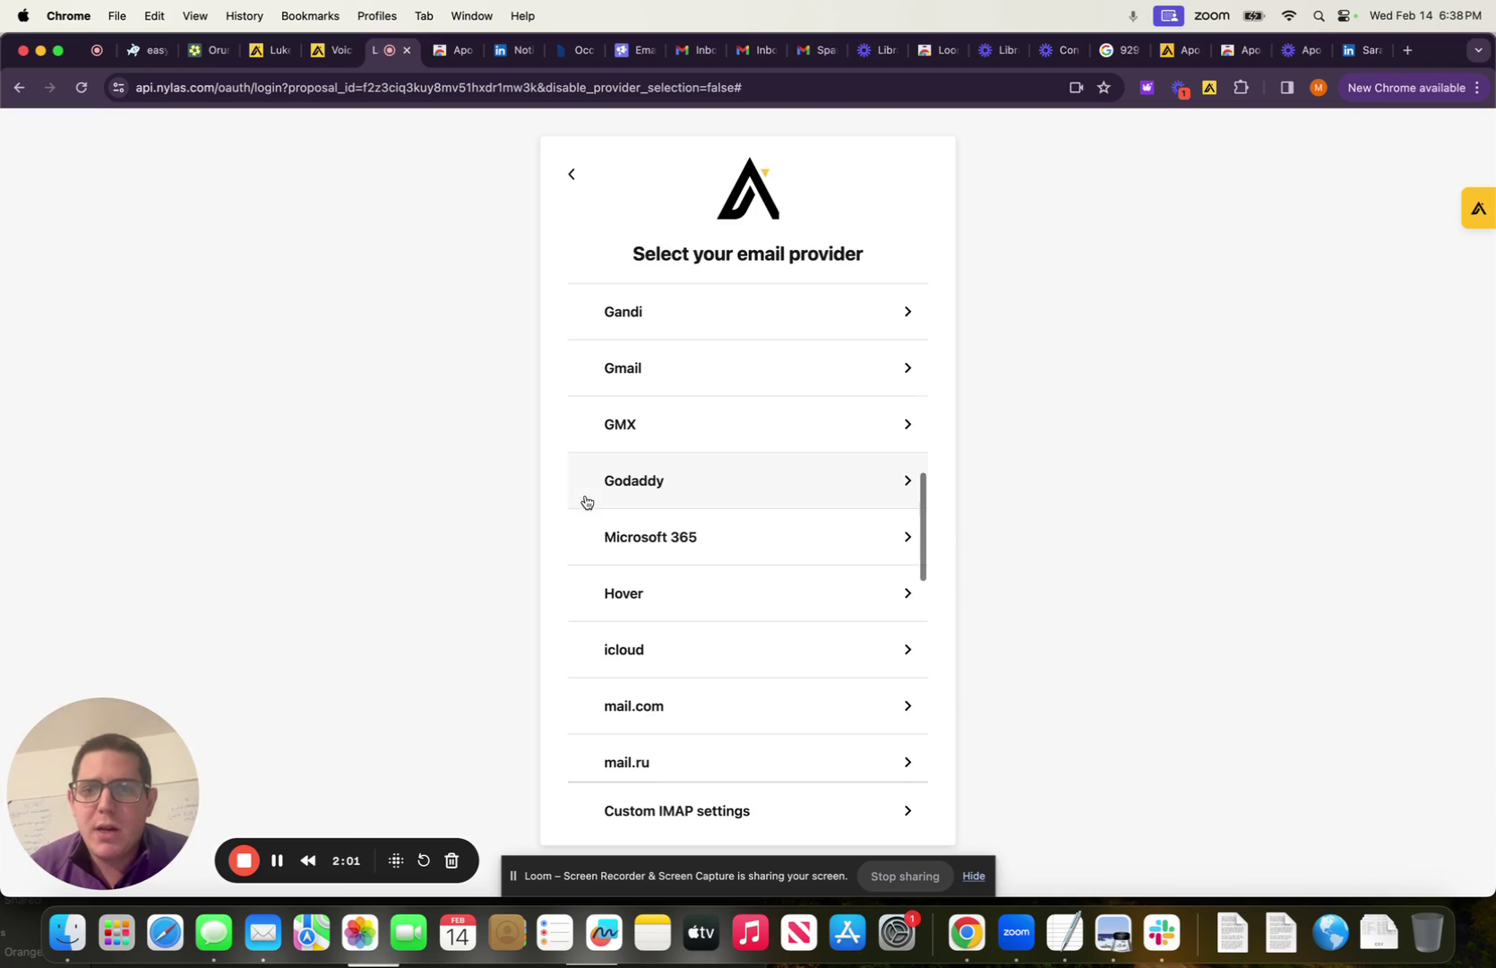
pyautogui.scroll(-5, 586, 502)
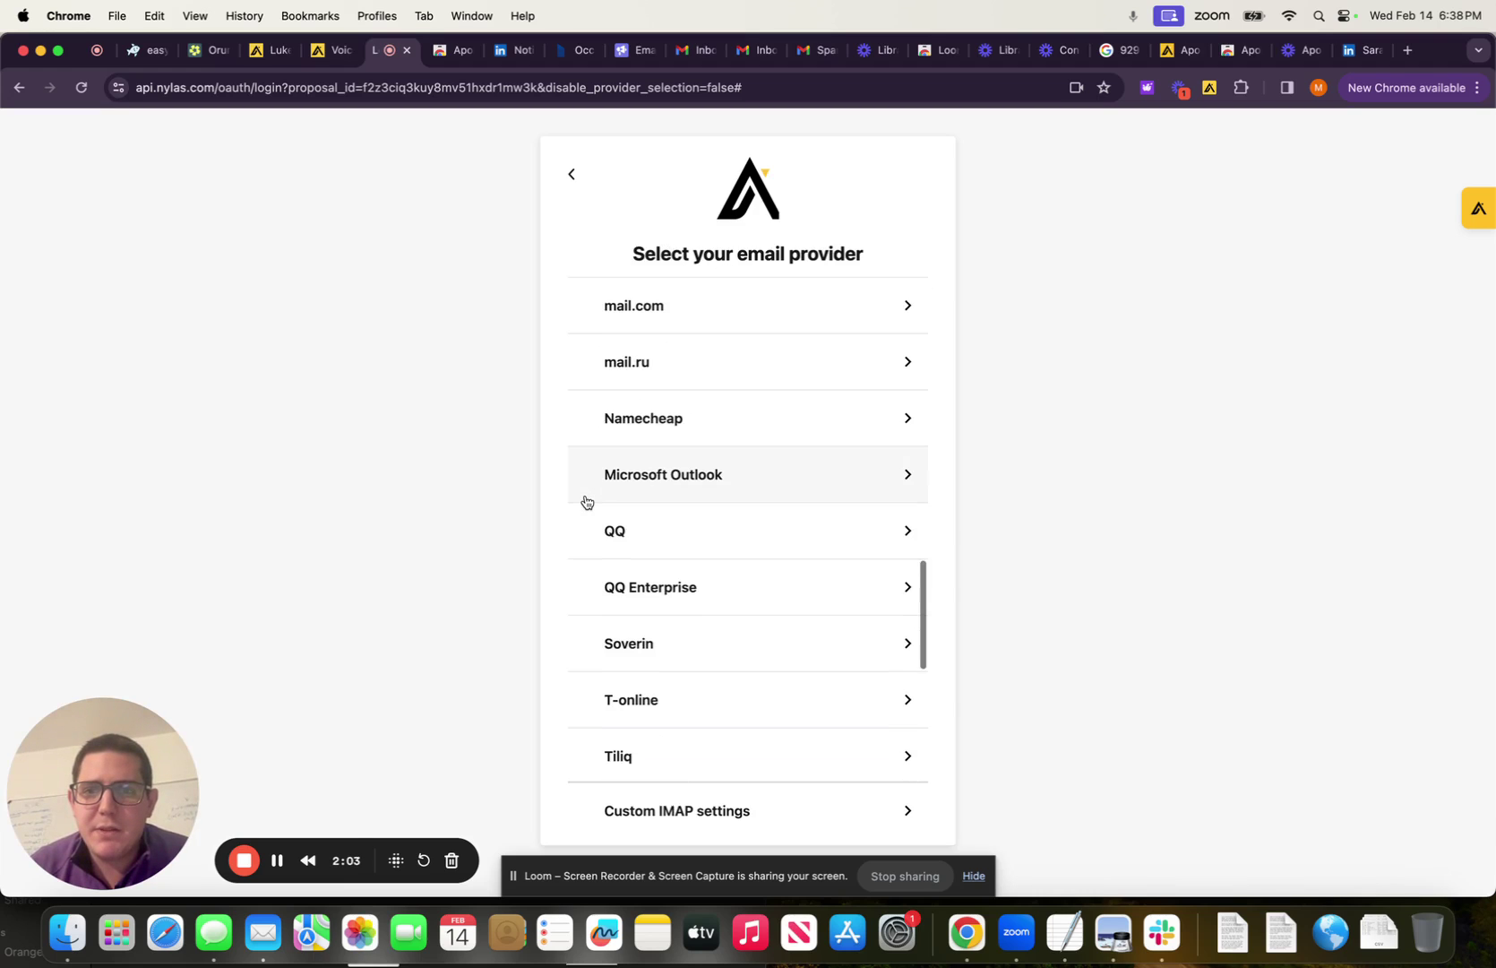
pyautogui.scroll(2, 586, 502)
pyautogui.scroll(-5, 586, 501)
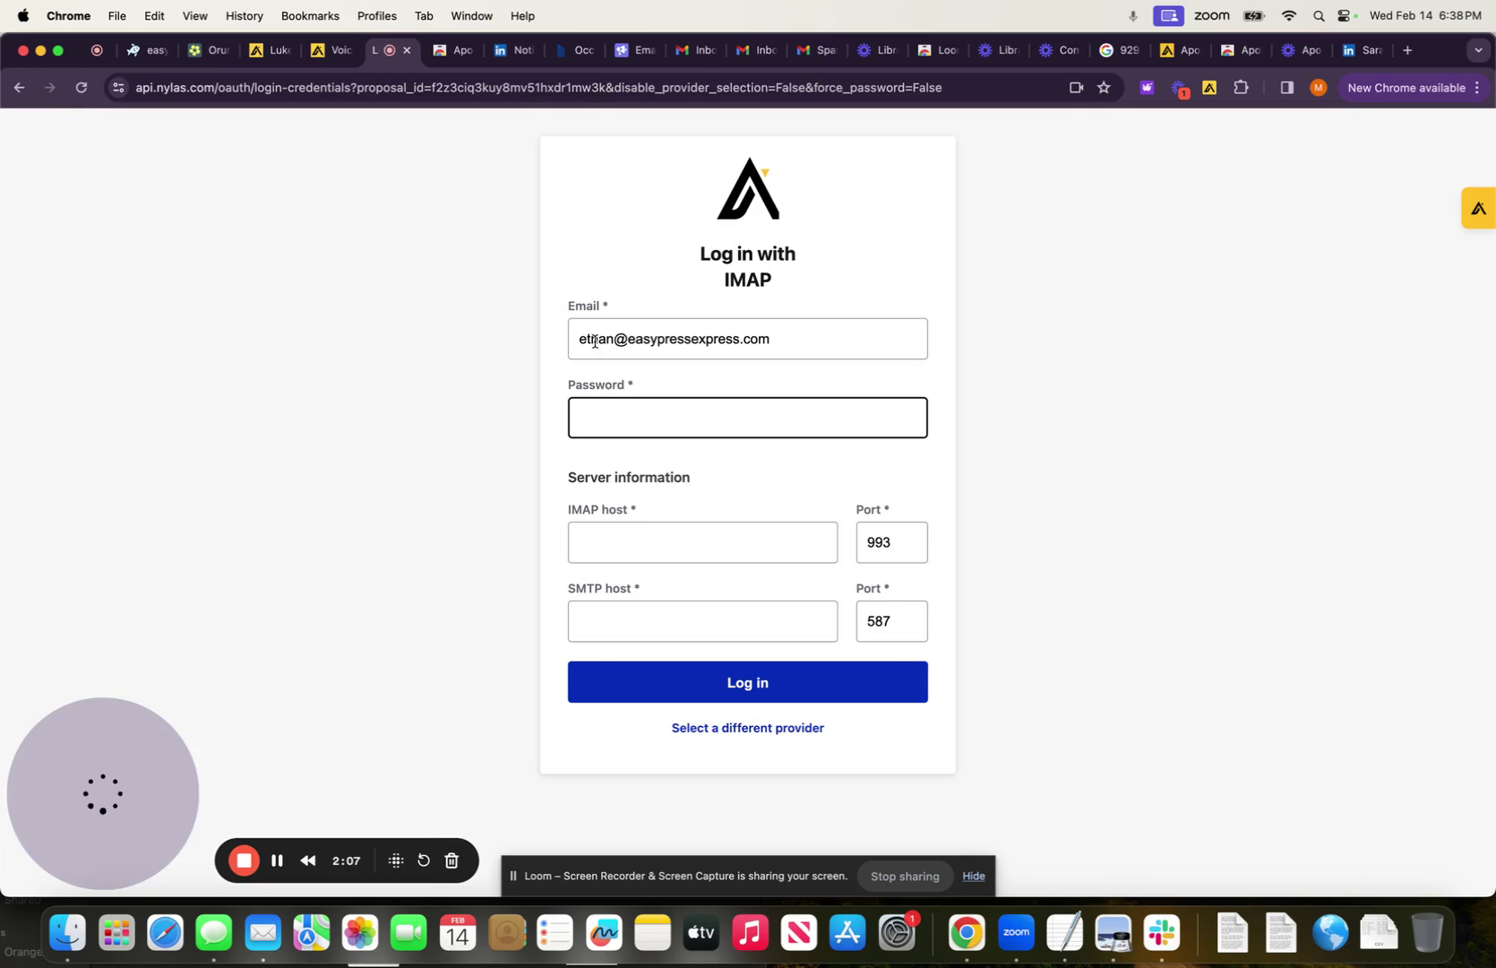
# Reveal the ethan mailbox's SMTP and IMAP passwords in Mailreef and copy the password
pyautogui.click(600, 341)
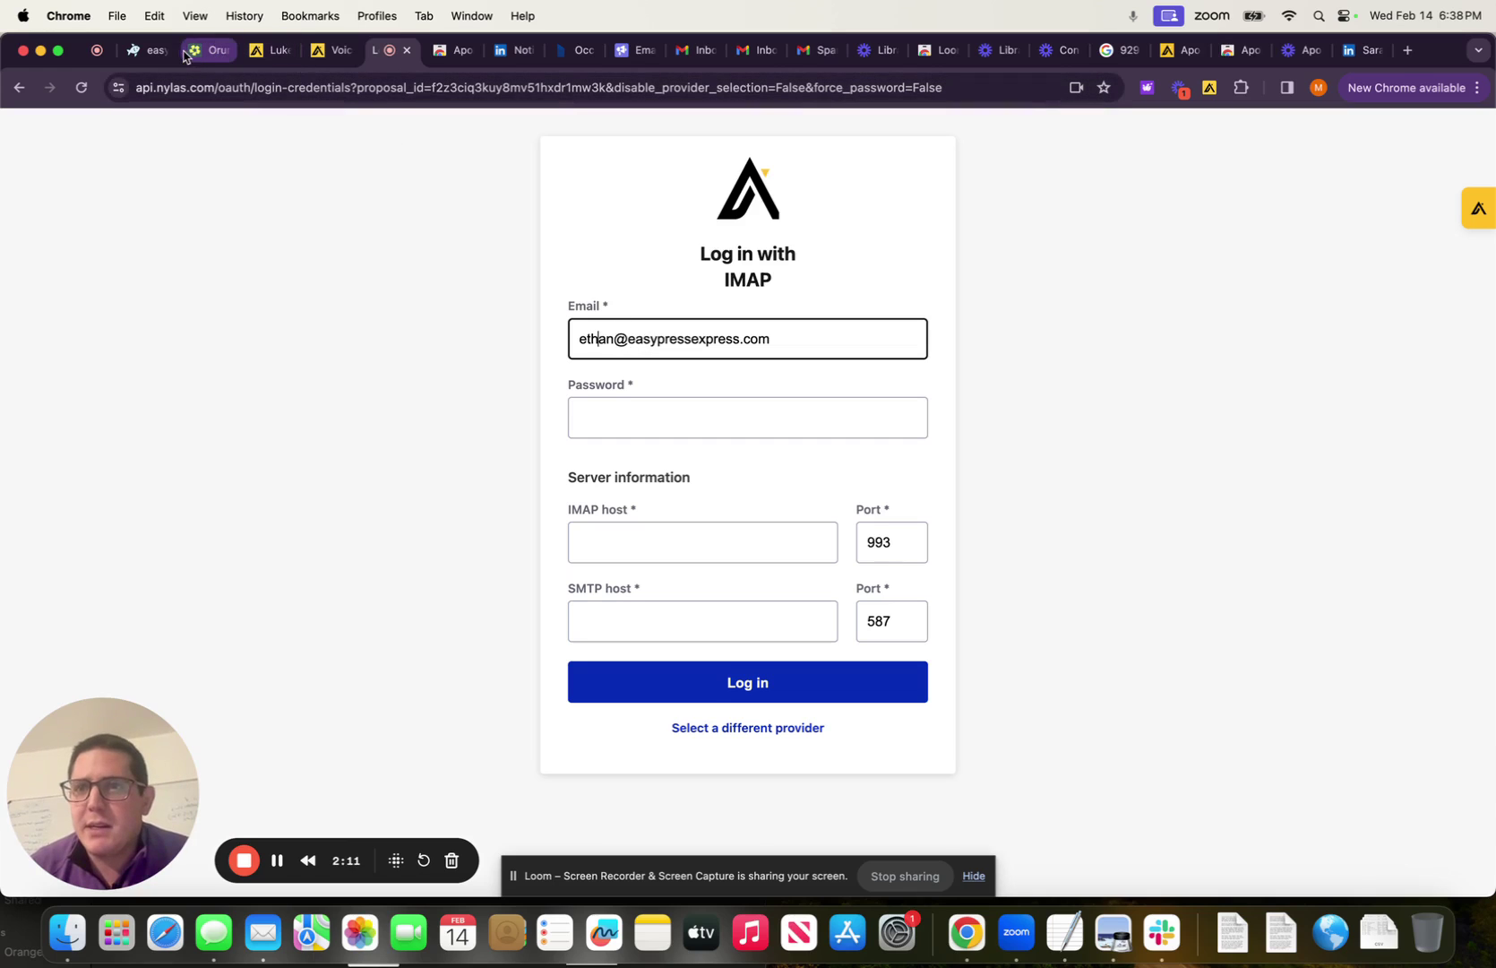
pyautogui.click(145, 56)
pyautogui.click(208, 52)
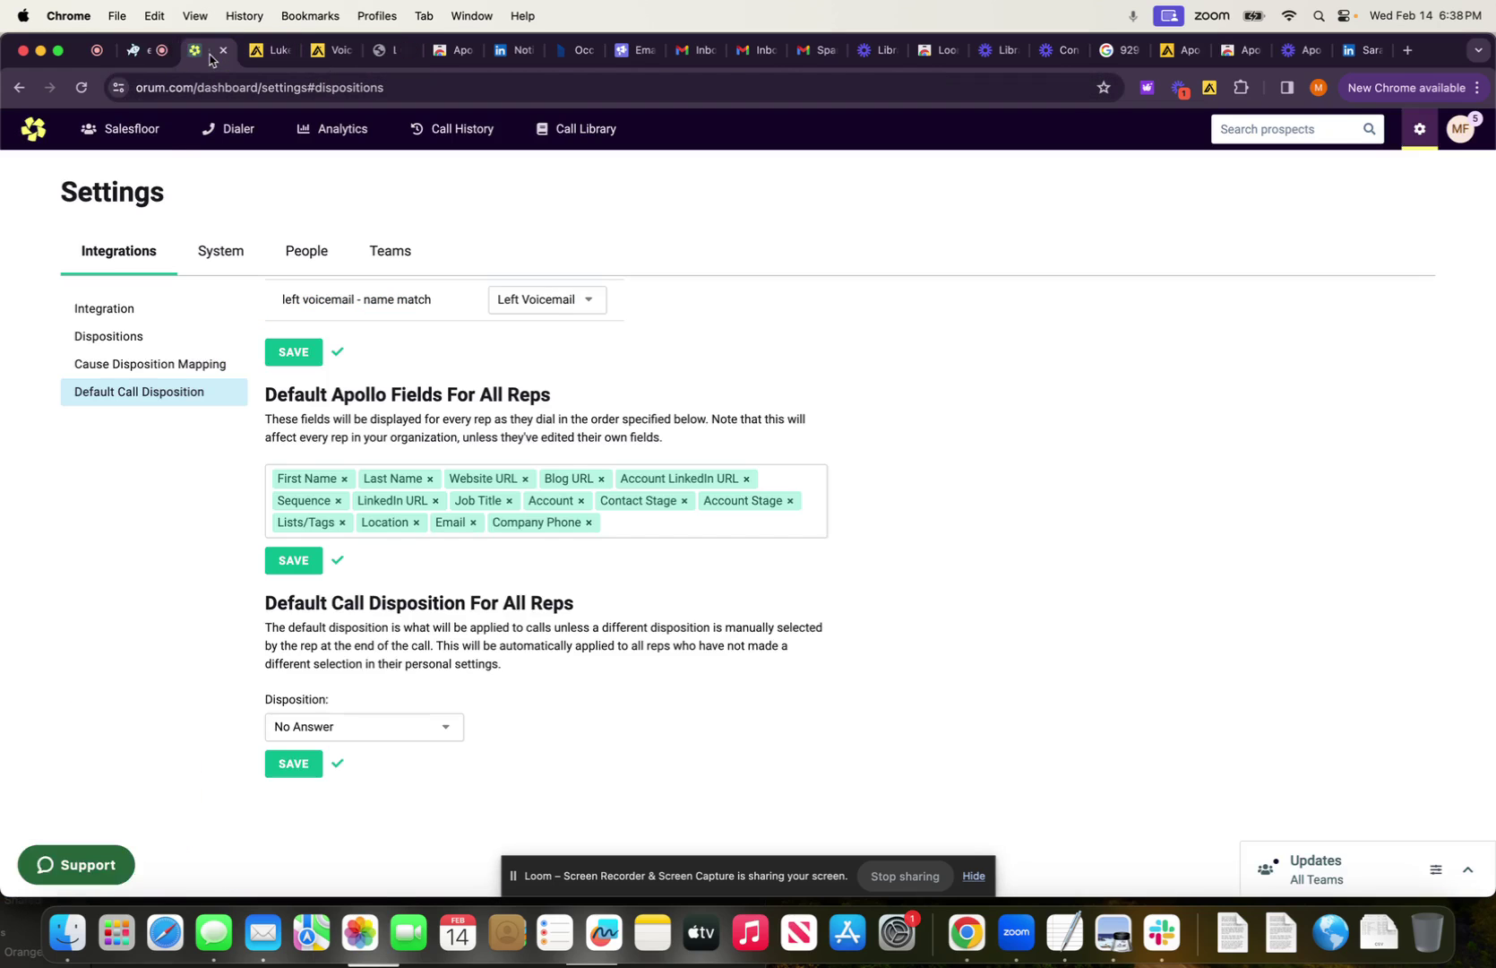
pyautogui.click(145, 52)
pyautogui.click(367, 359)
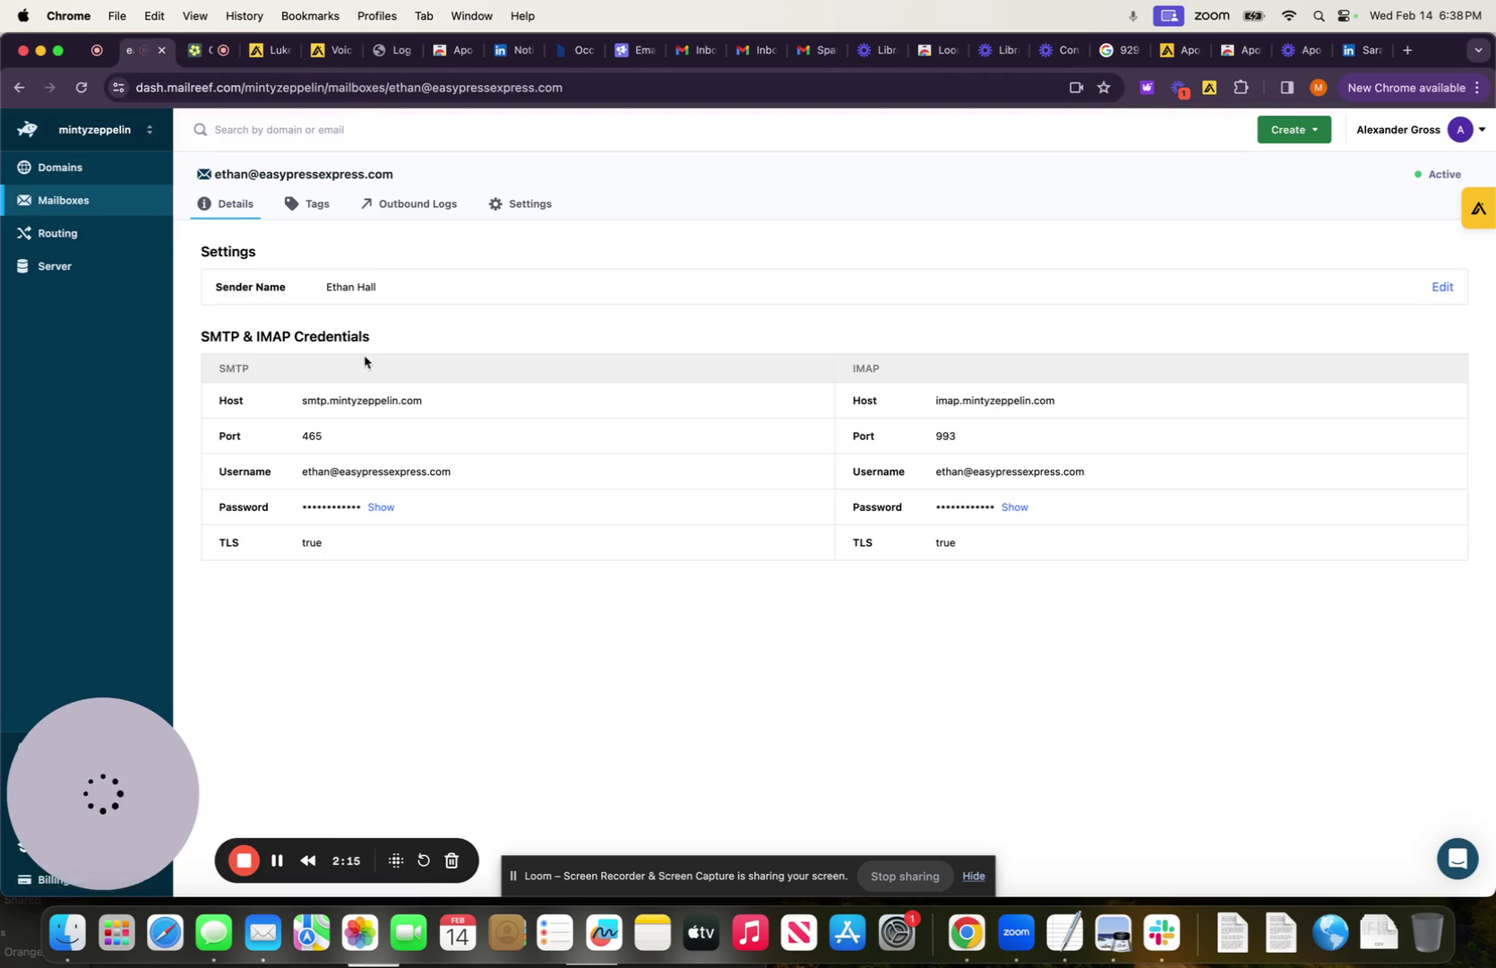
pyautogui.click(377, 508)
pyautogui.doubleClick(356, 507)
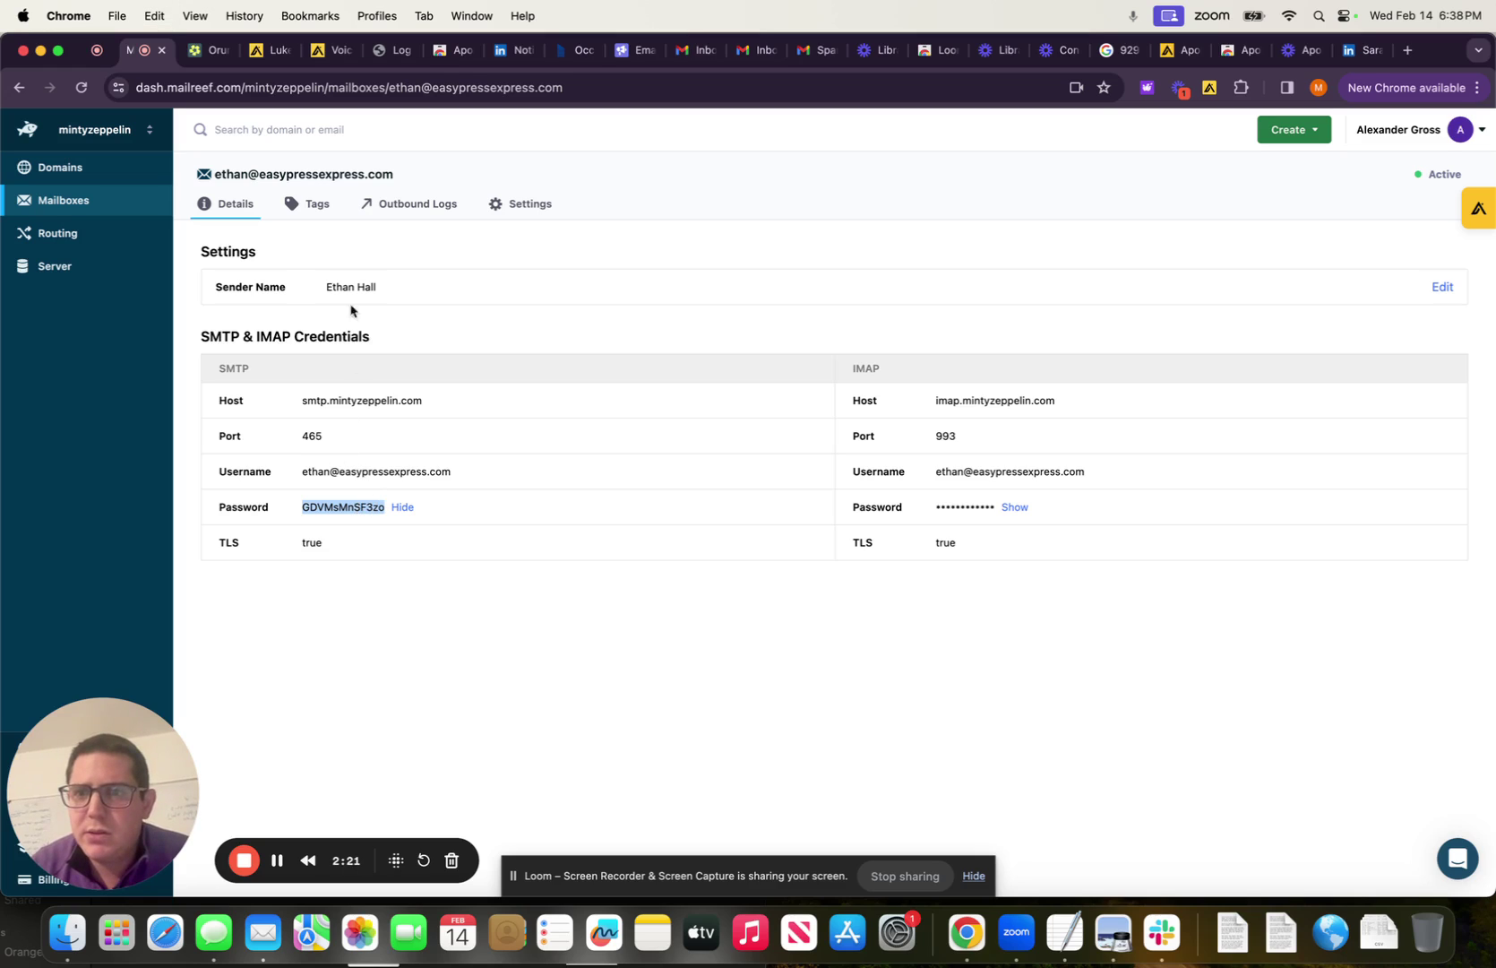
pyautogui.click(1014, 507)
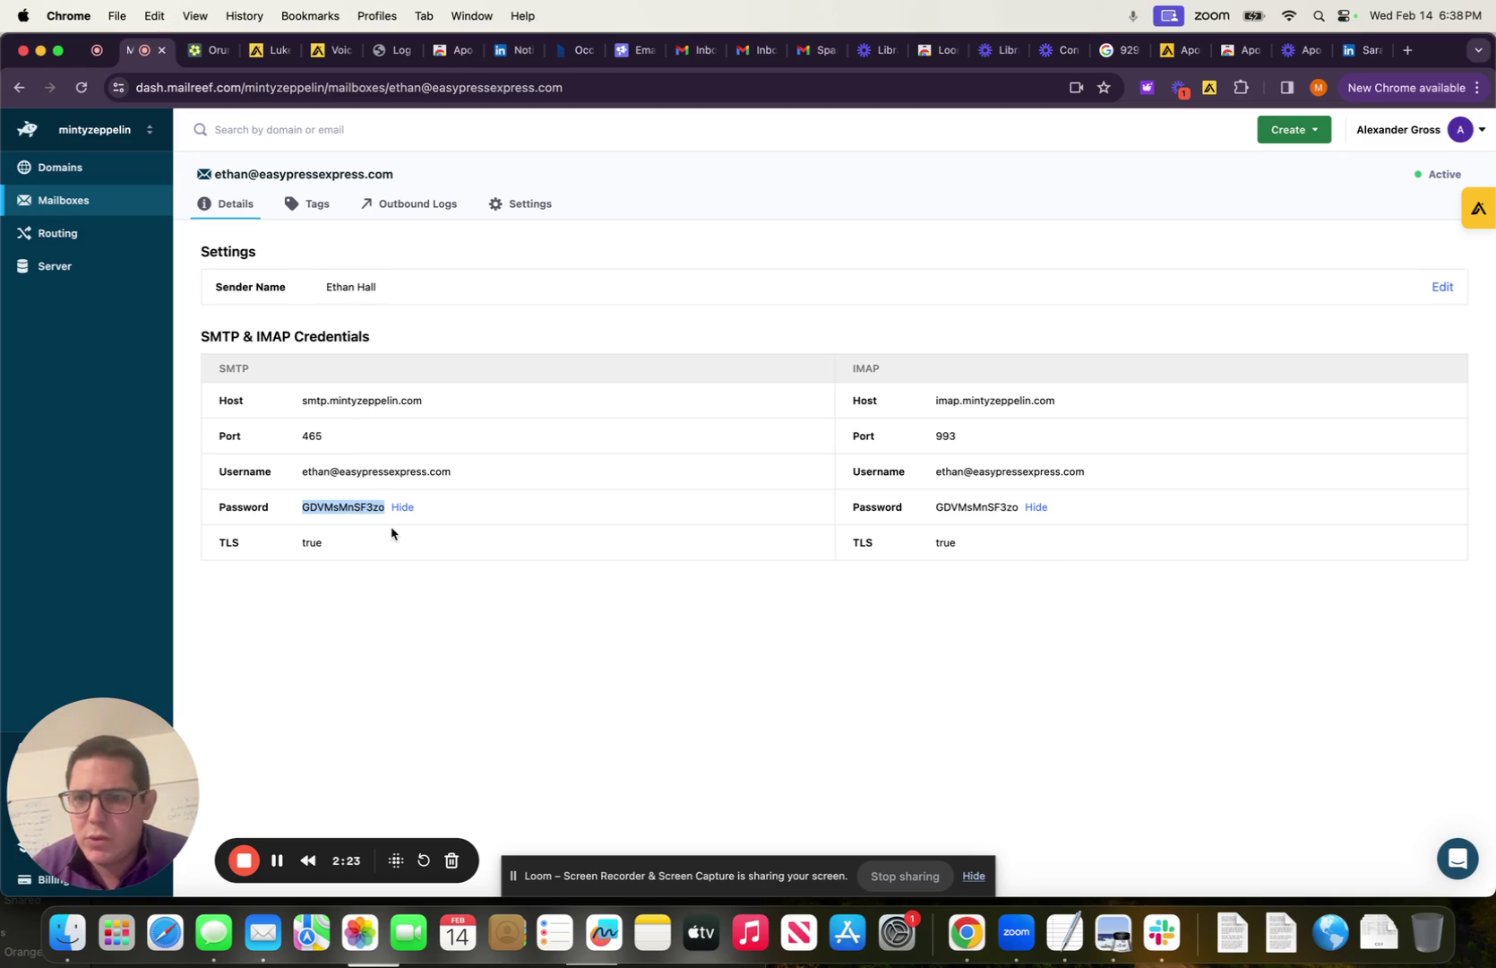
# Paste the mailbox password into the Nylas IMAP login form's Password field
pyautogui.click(320, 53)
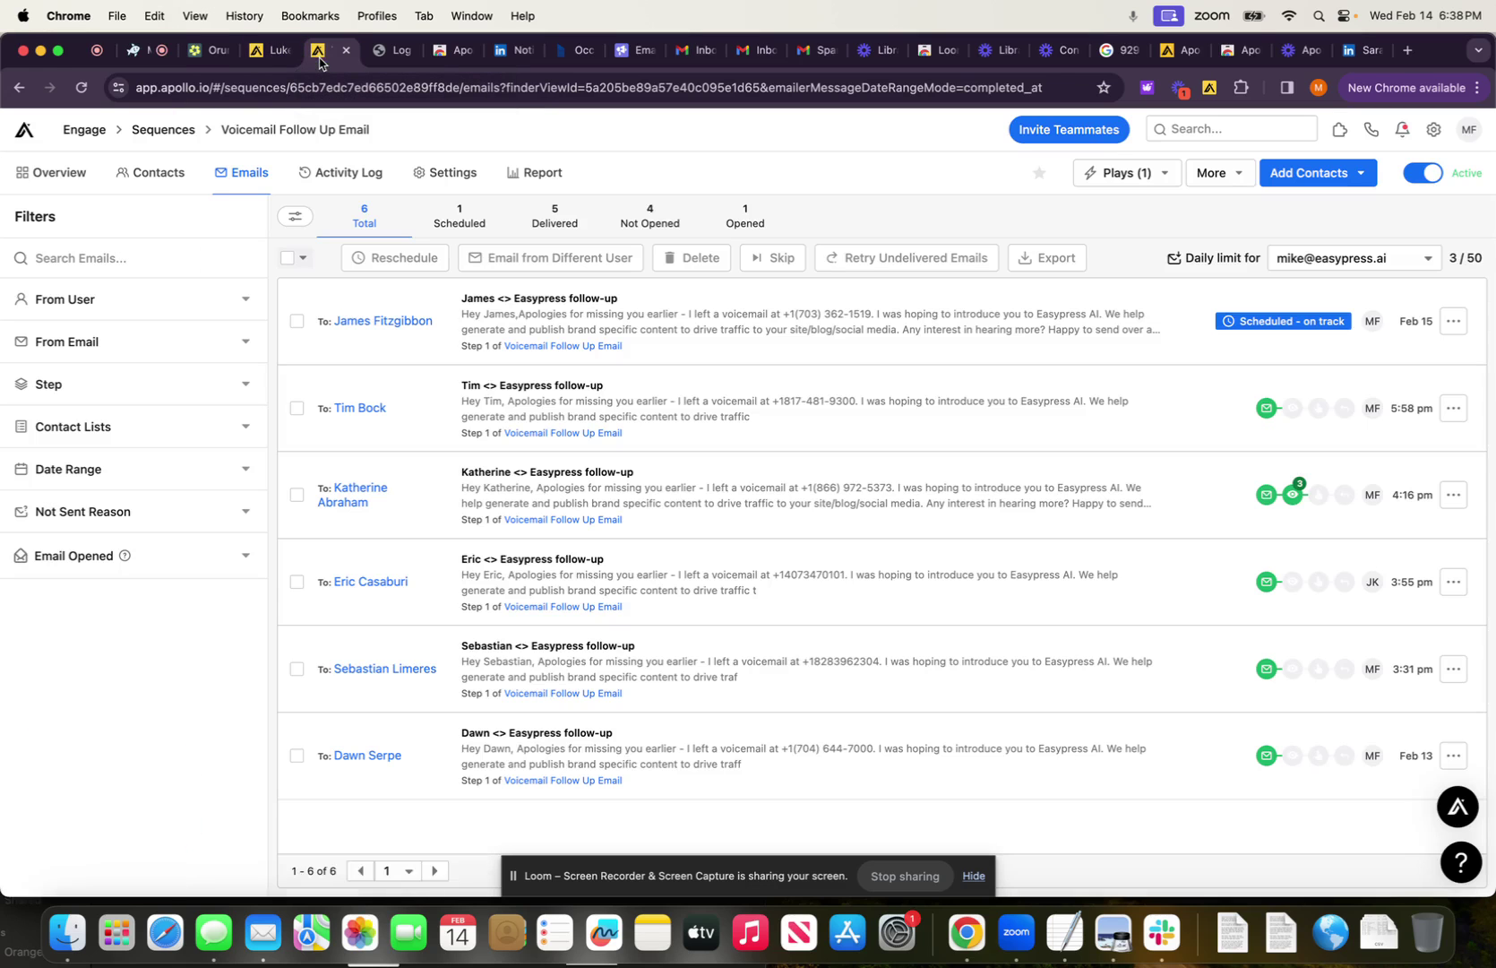
pyautogui.click(250, 53)
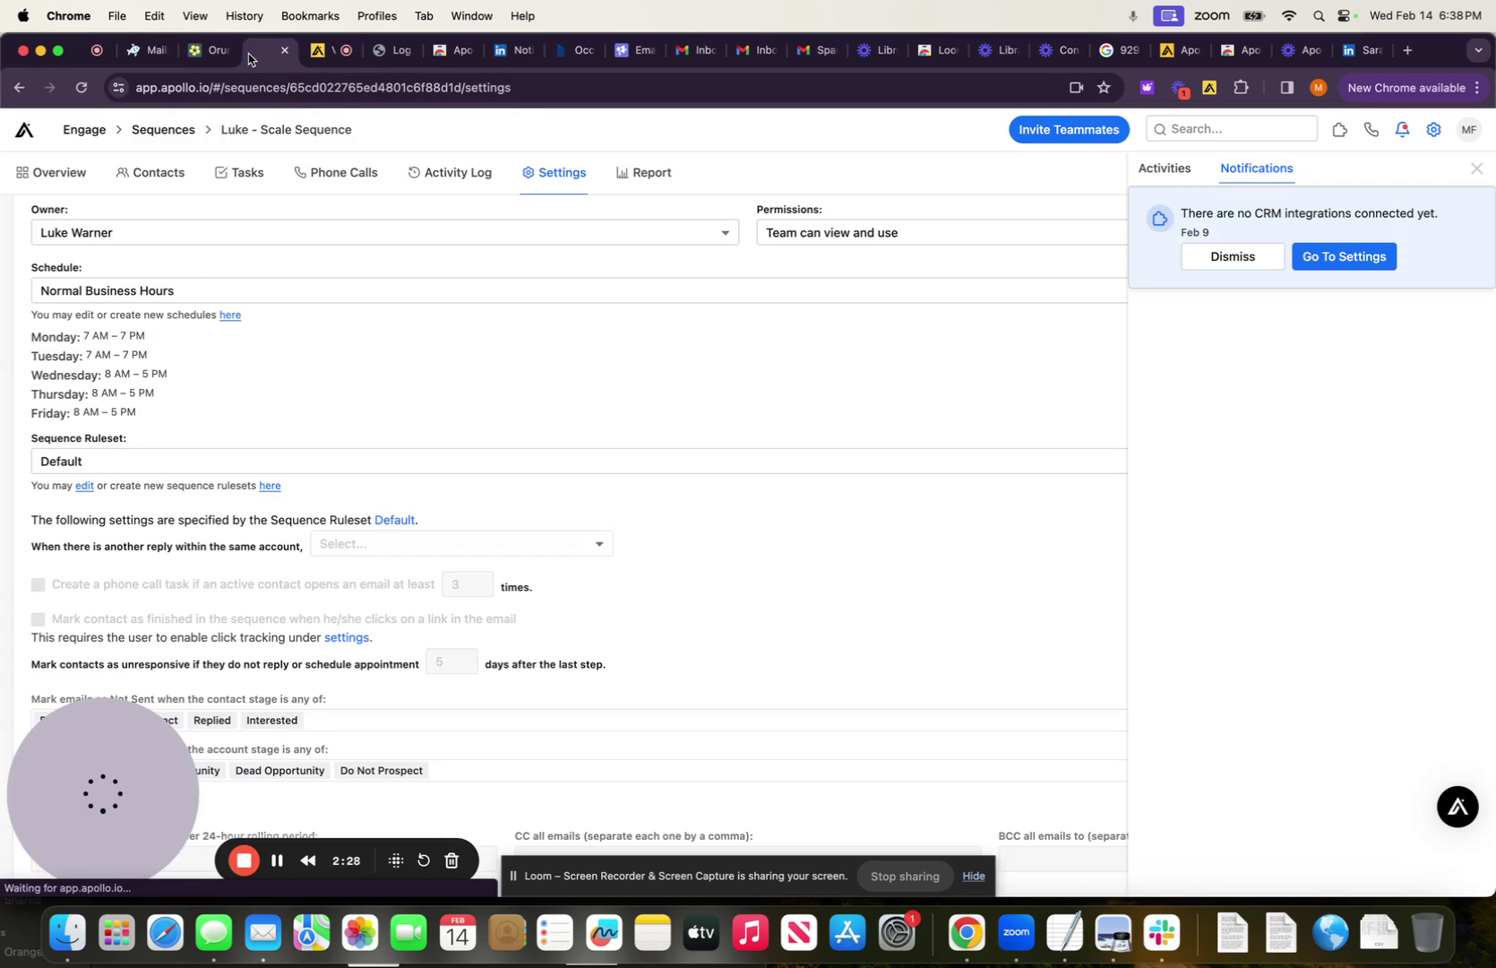
pyautogui.click(1169, 55)
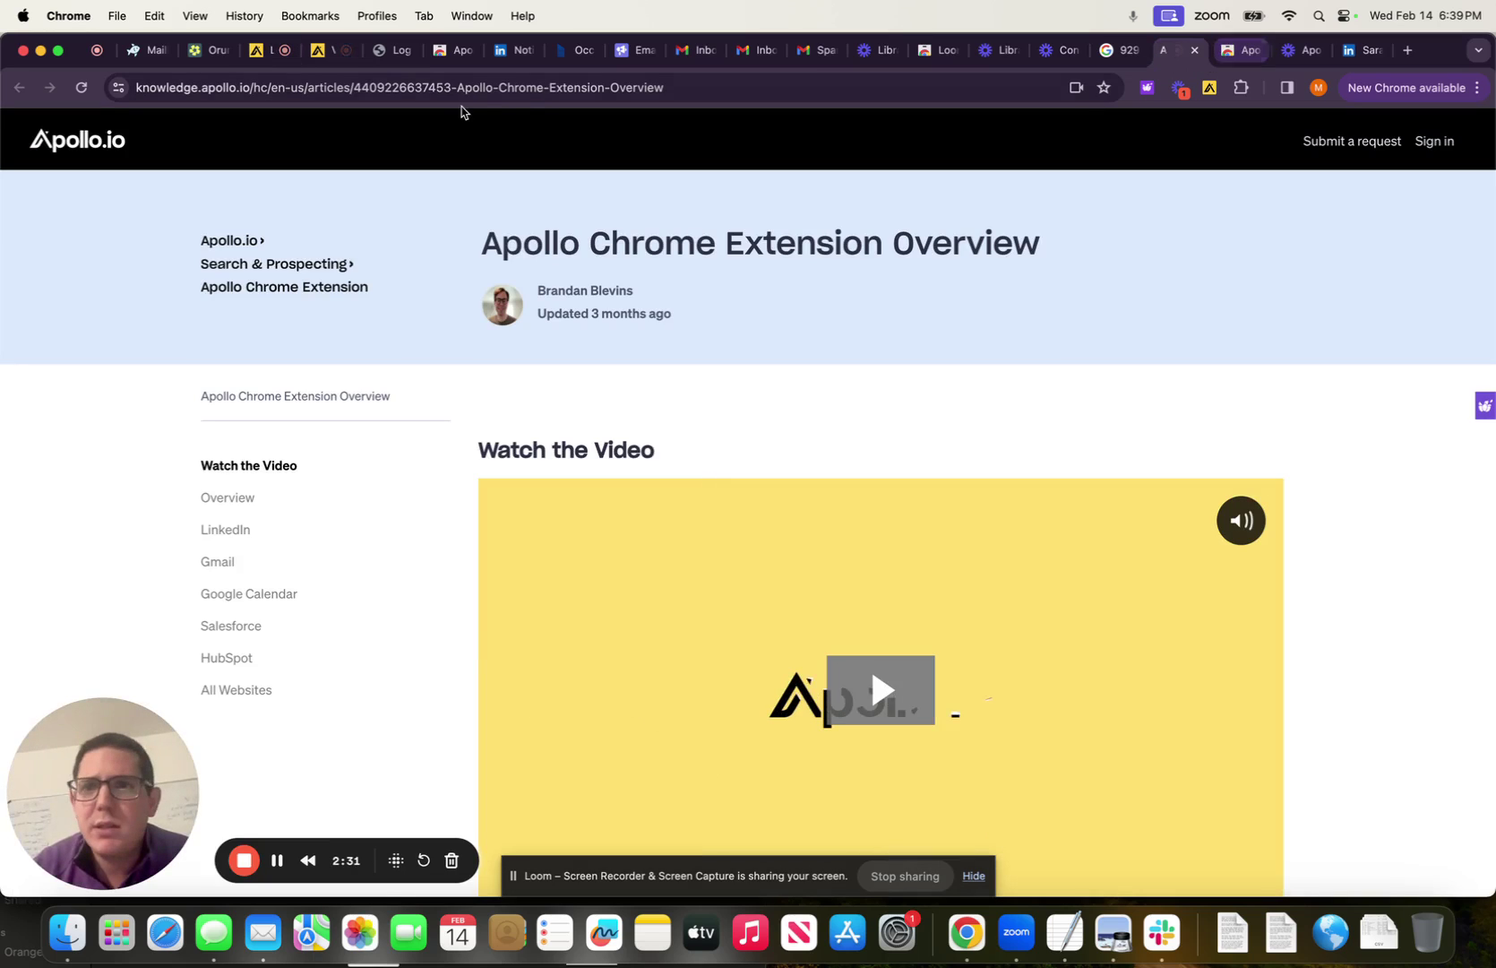
pyautogui.click(304, 54)
pyautogui.click(266, 55)
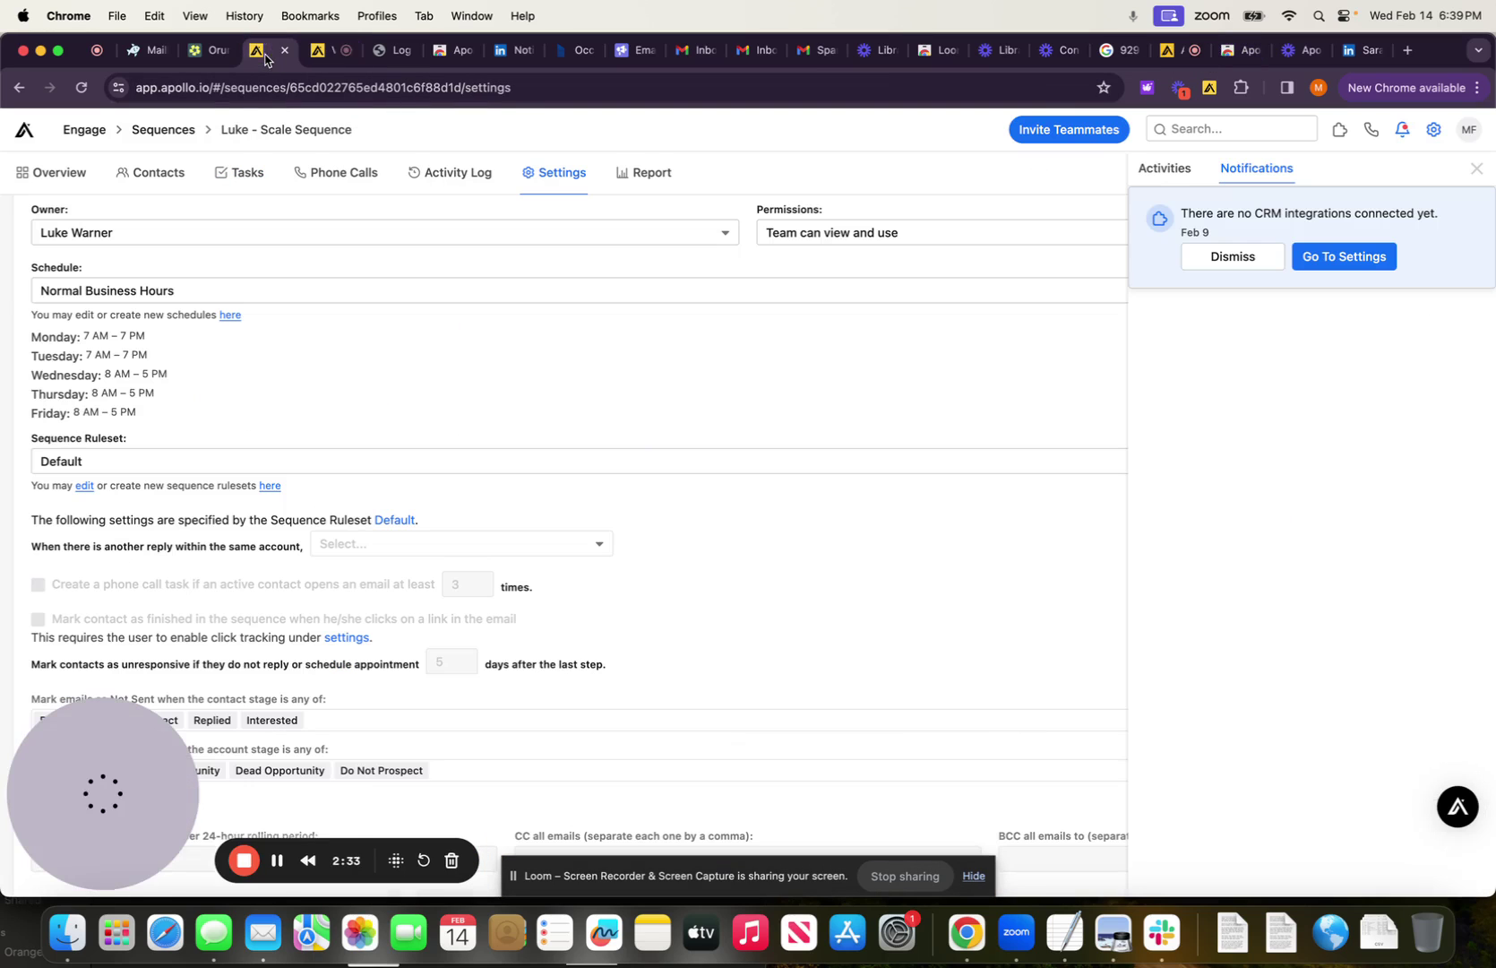
pyautogui.click(322, 56)
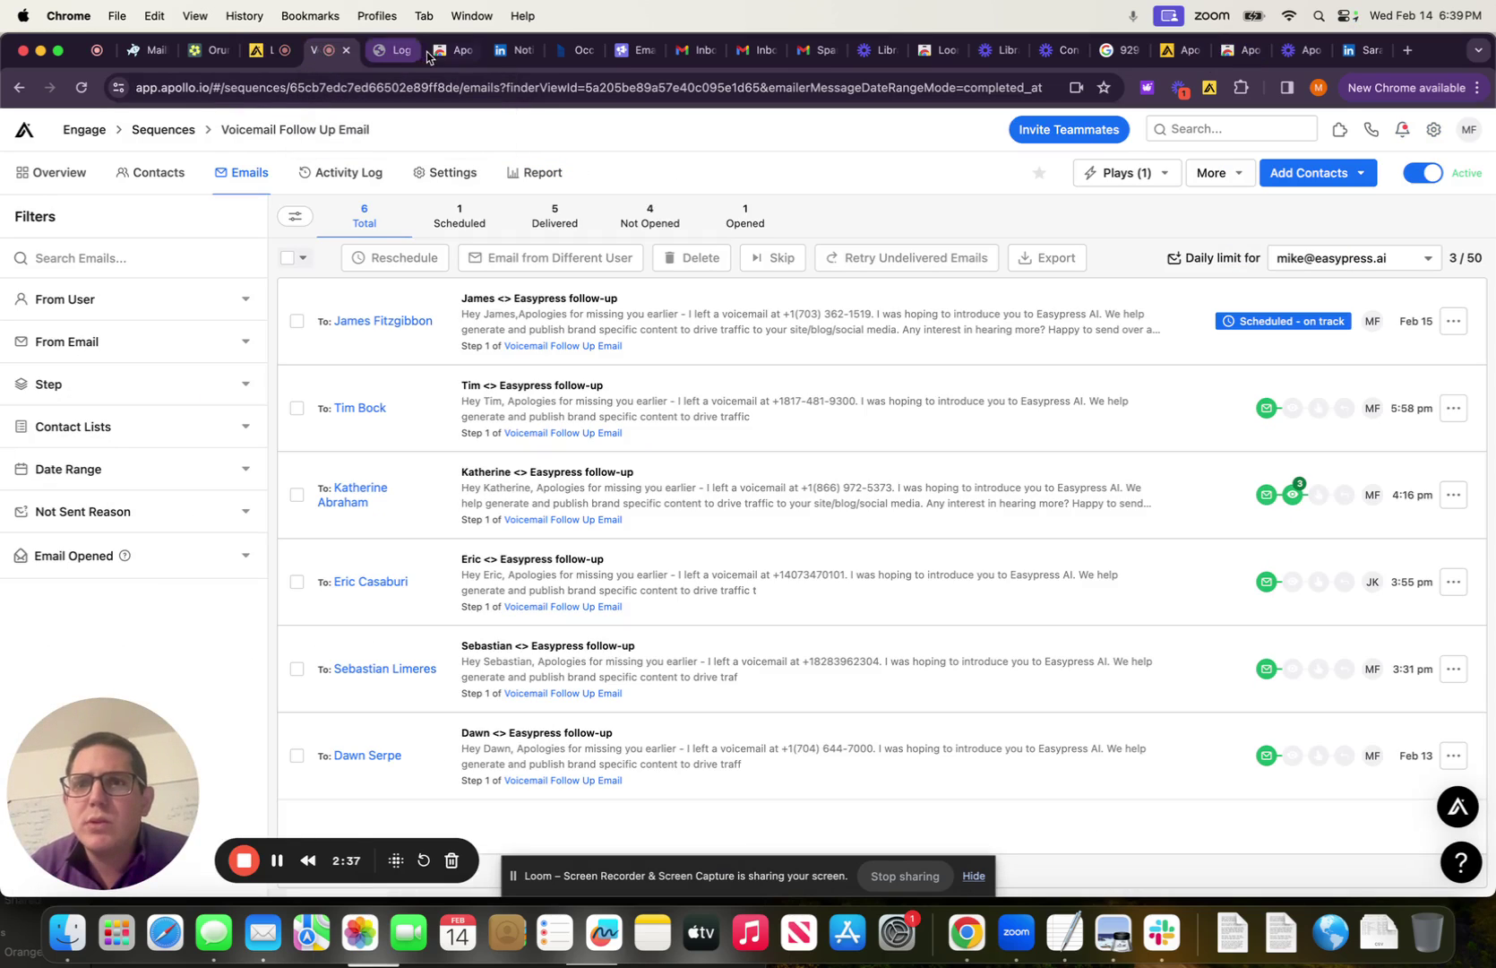
pyautogui.click(399, 56)
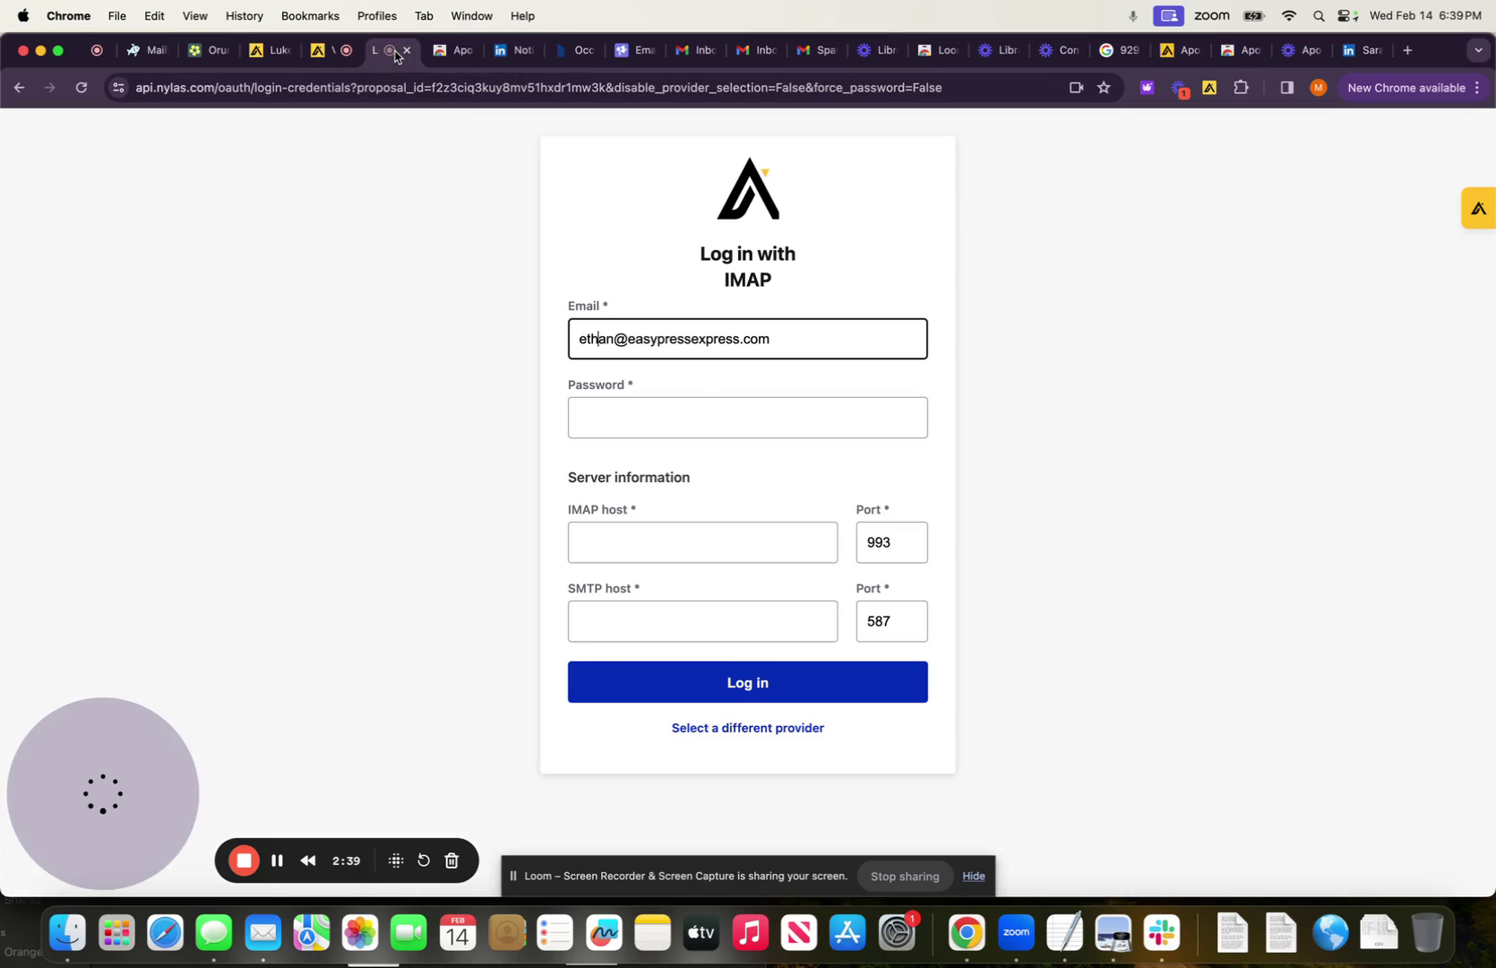
pyautogui.click(686, 411)
pyautogui.press('super+v')
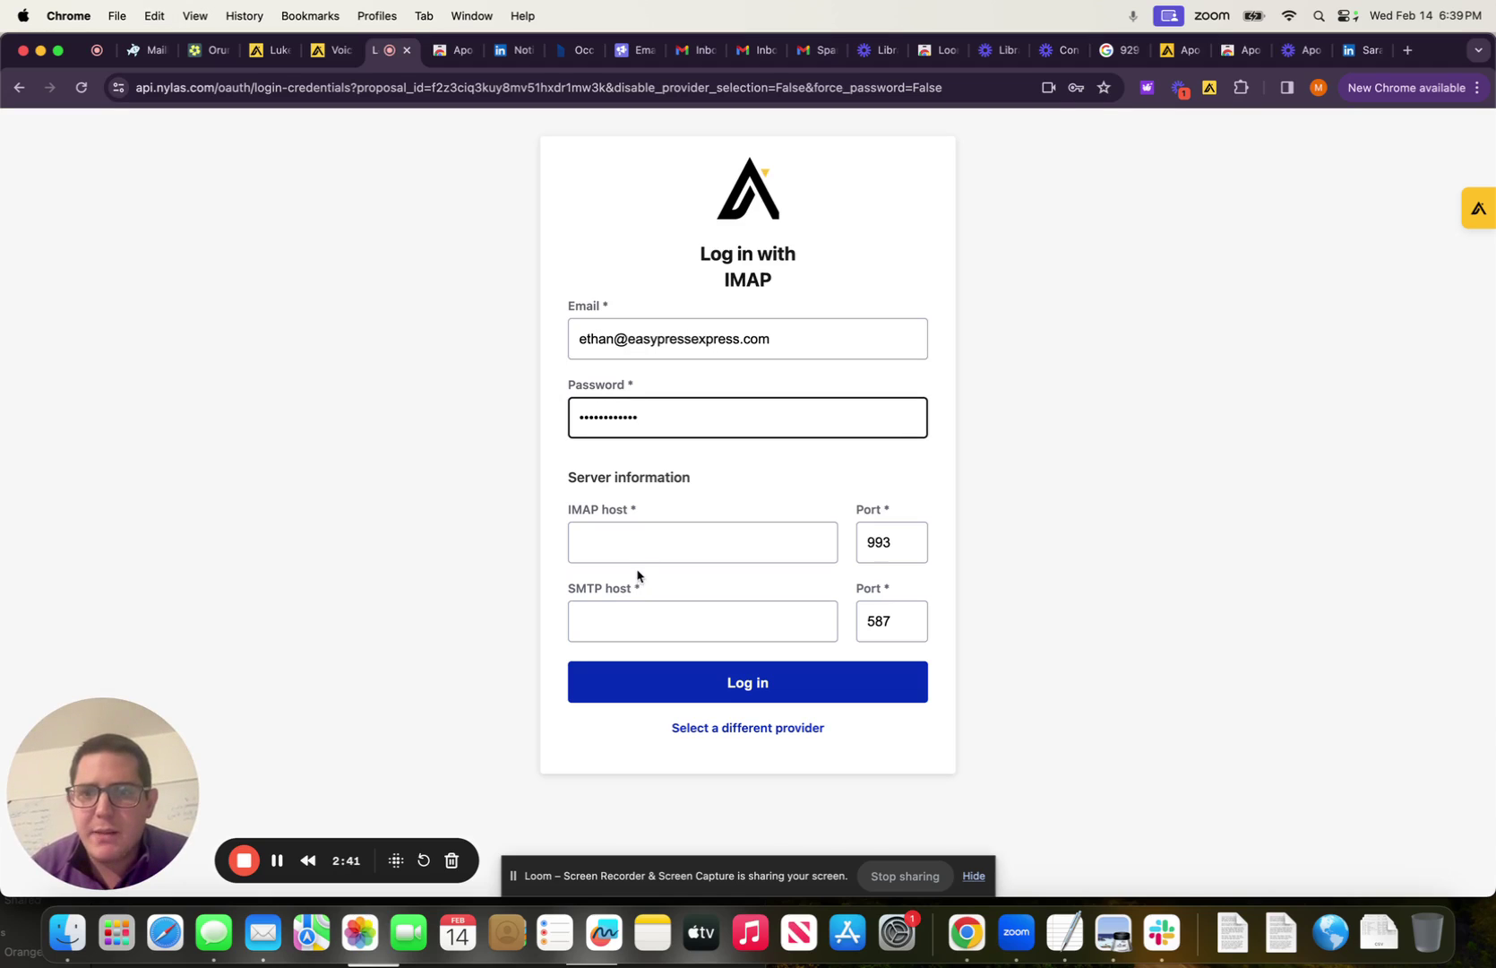
# Enter smtp.mintyzeppelin.com as the SMTP host, moving it out of the IMAP host field
pyautogui.click(151, 50)
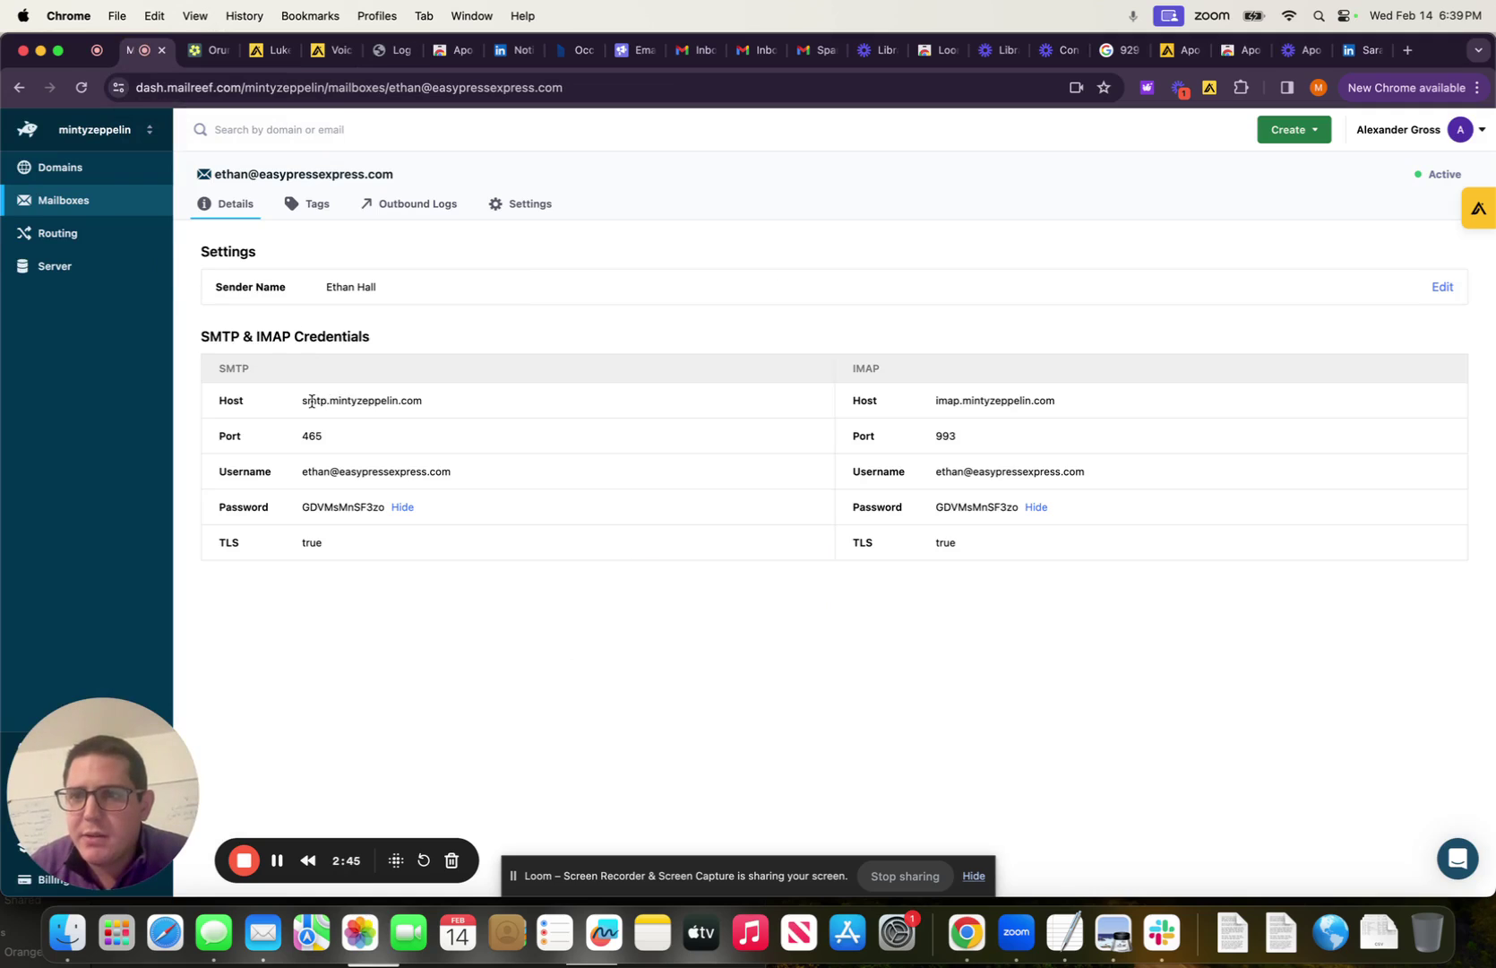
pyautogui.moveTo(301, 401); pyautogui.dragTo(423, 412)
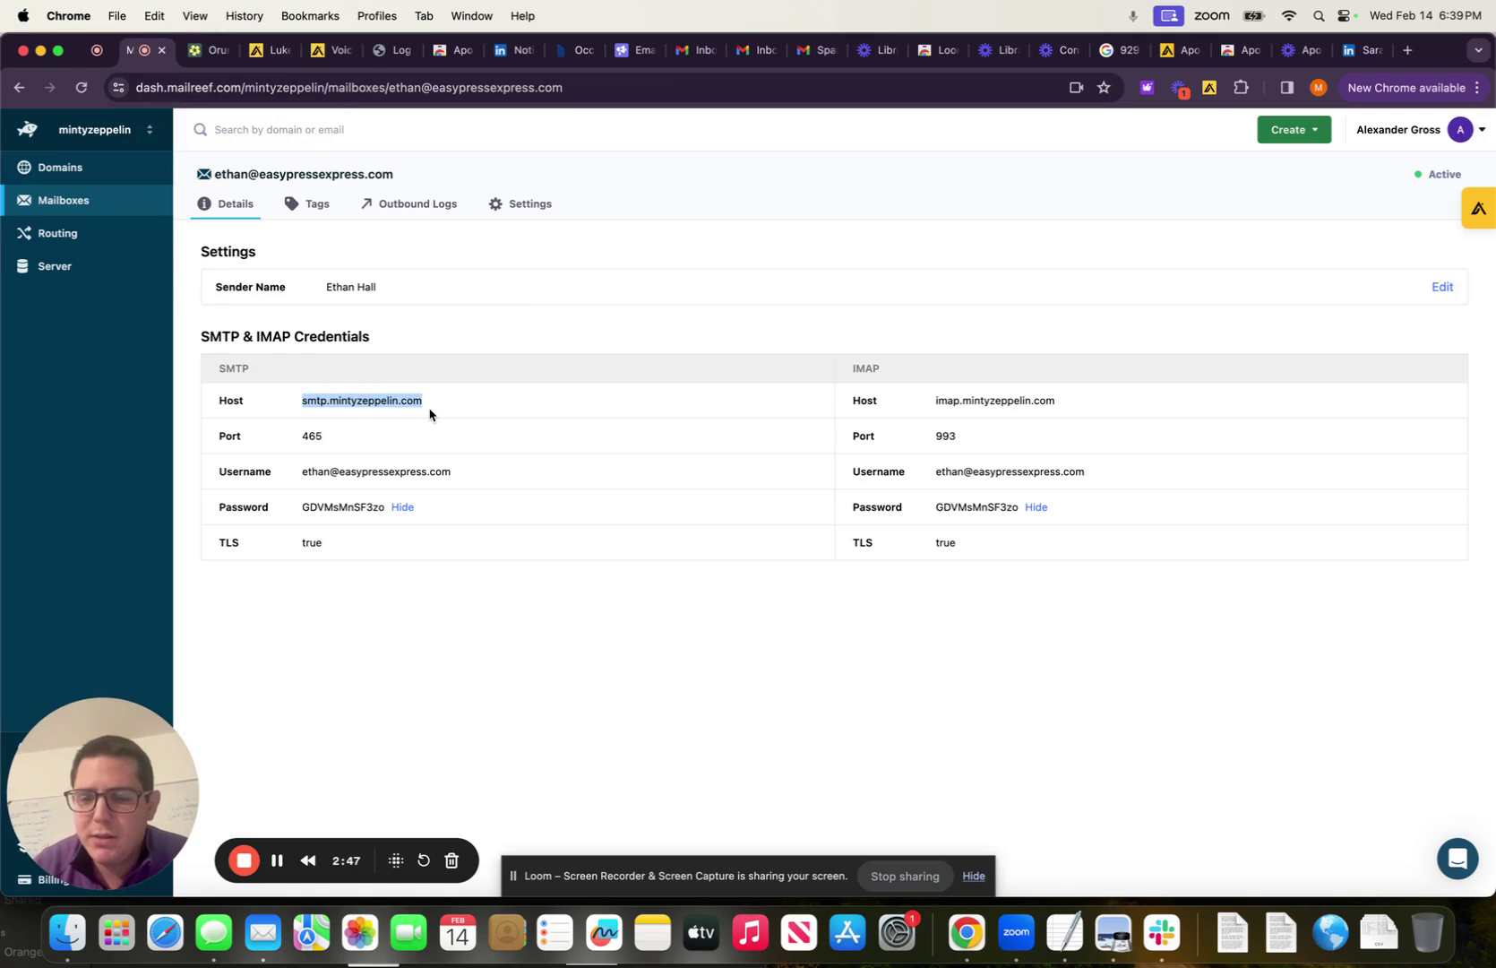
pyautogui.press('super+c')
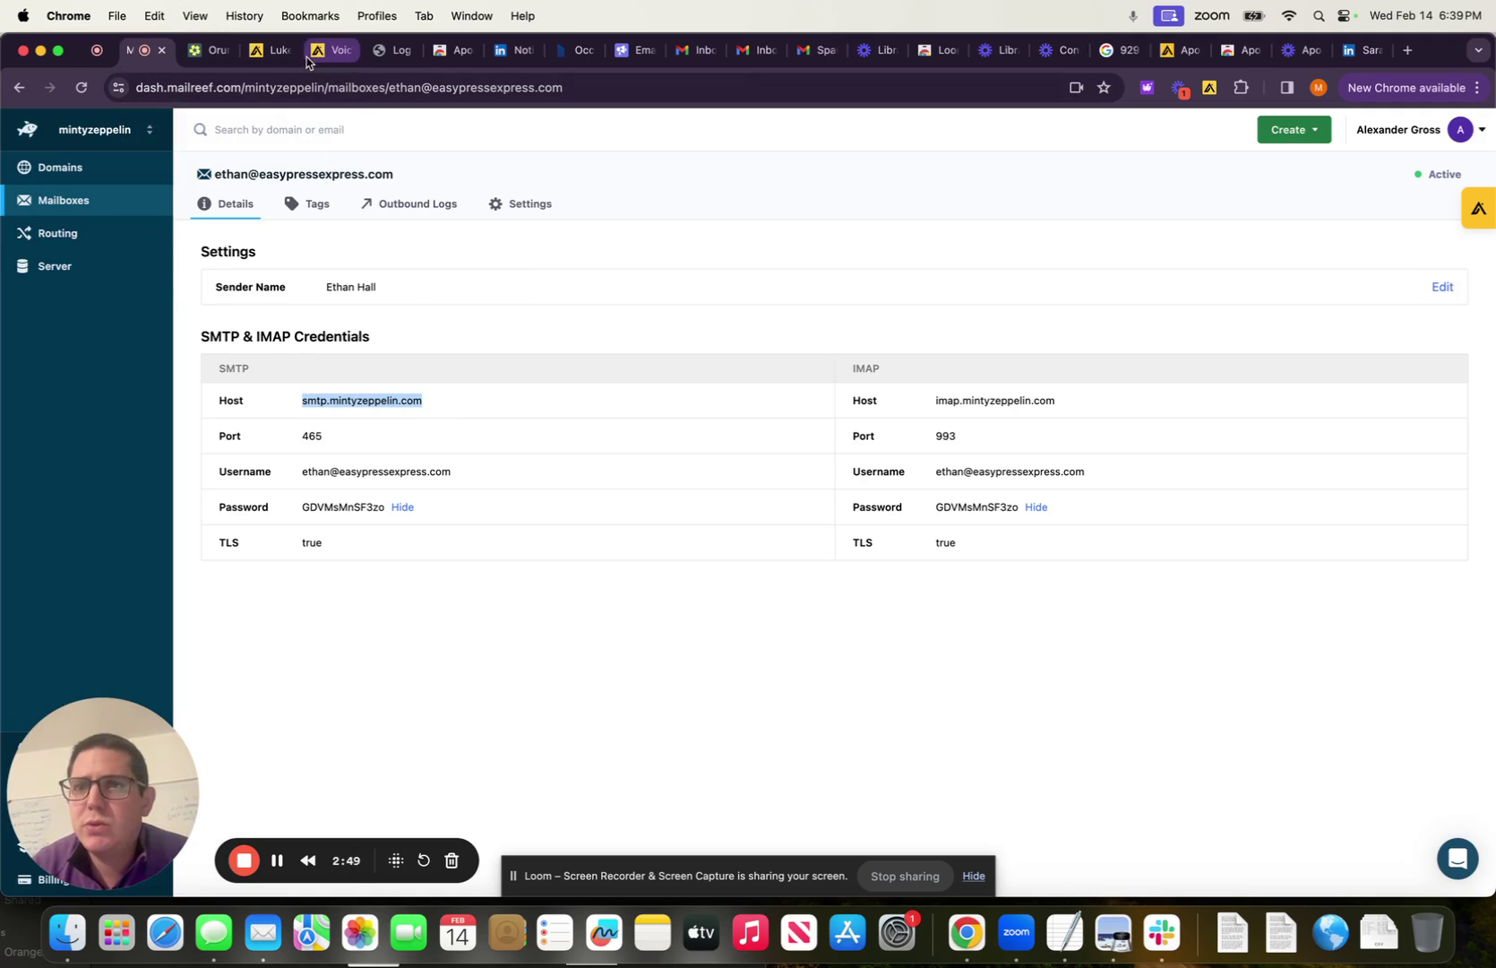
pyautogui.click(382, 51)
pyautogui.click(644, 547)
pyautogui.press('super+v')
pyautogui.click(149, 59)
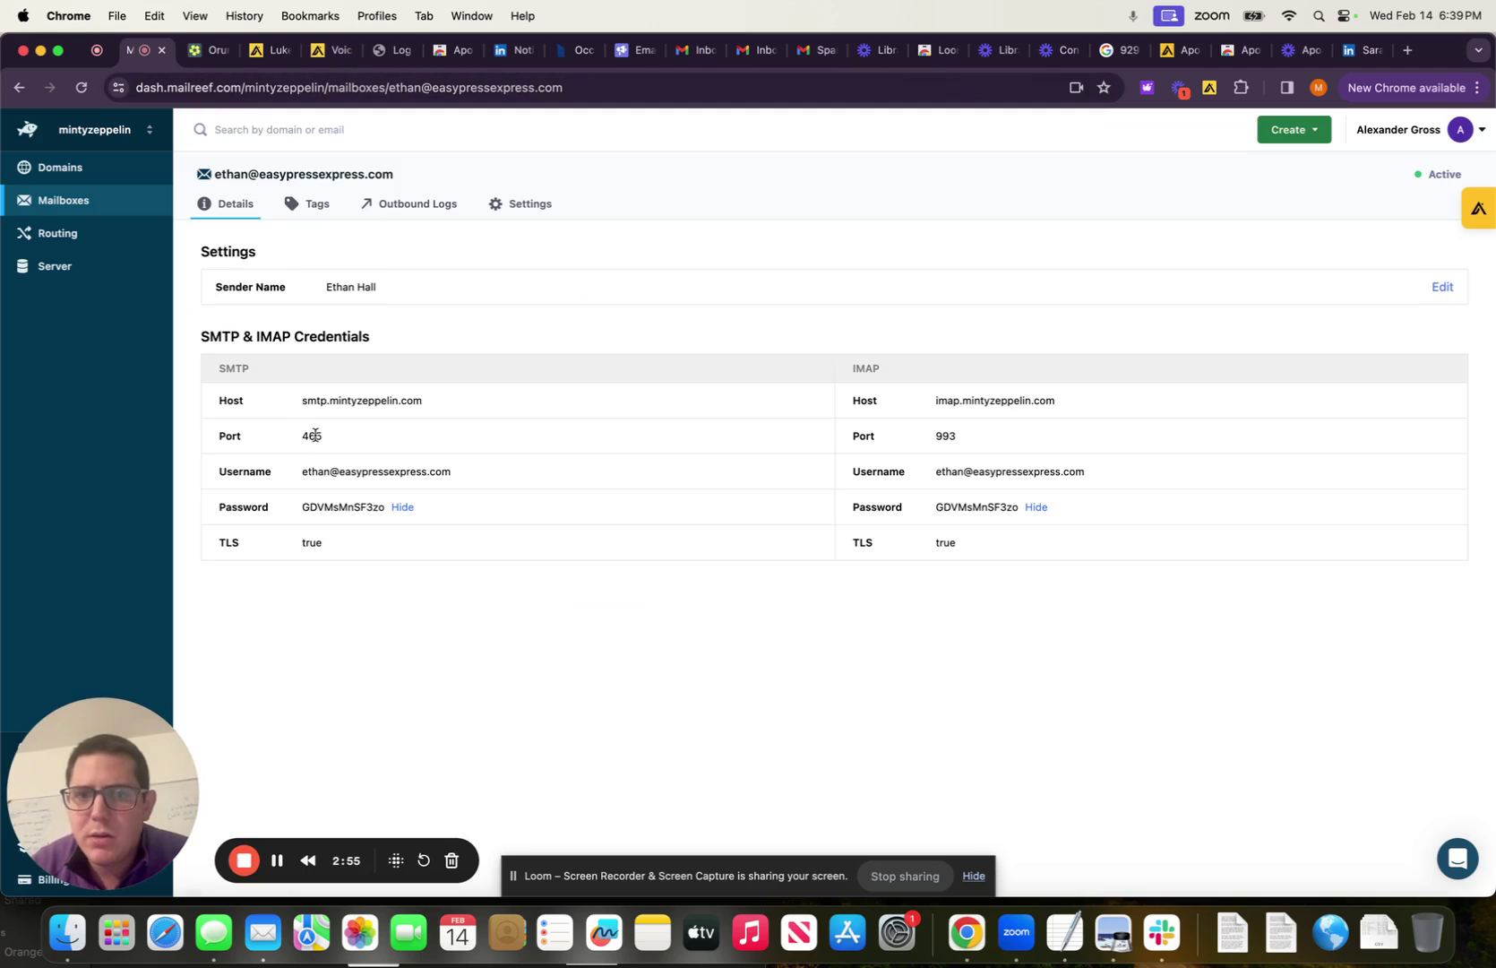
pyautogui.click(380, 54)
pyautogui.doubleClick(639, 536)
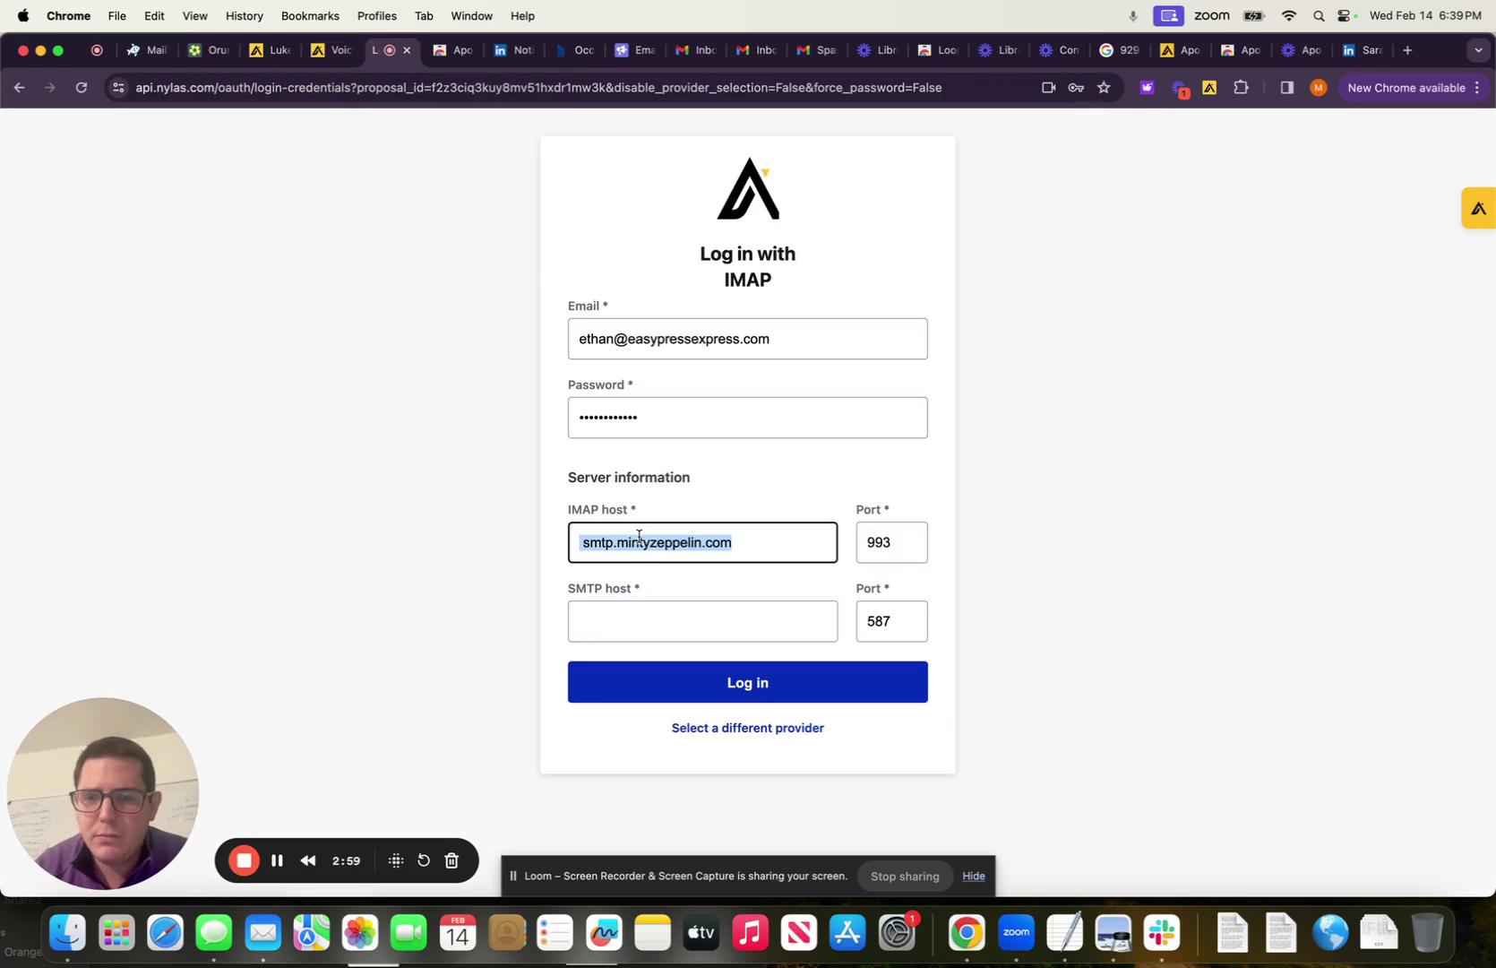
pyautogui.press('super+x')
pyautogui.click(643, 604)
pyautogui.press('super+v')
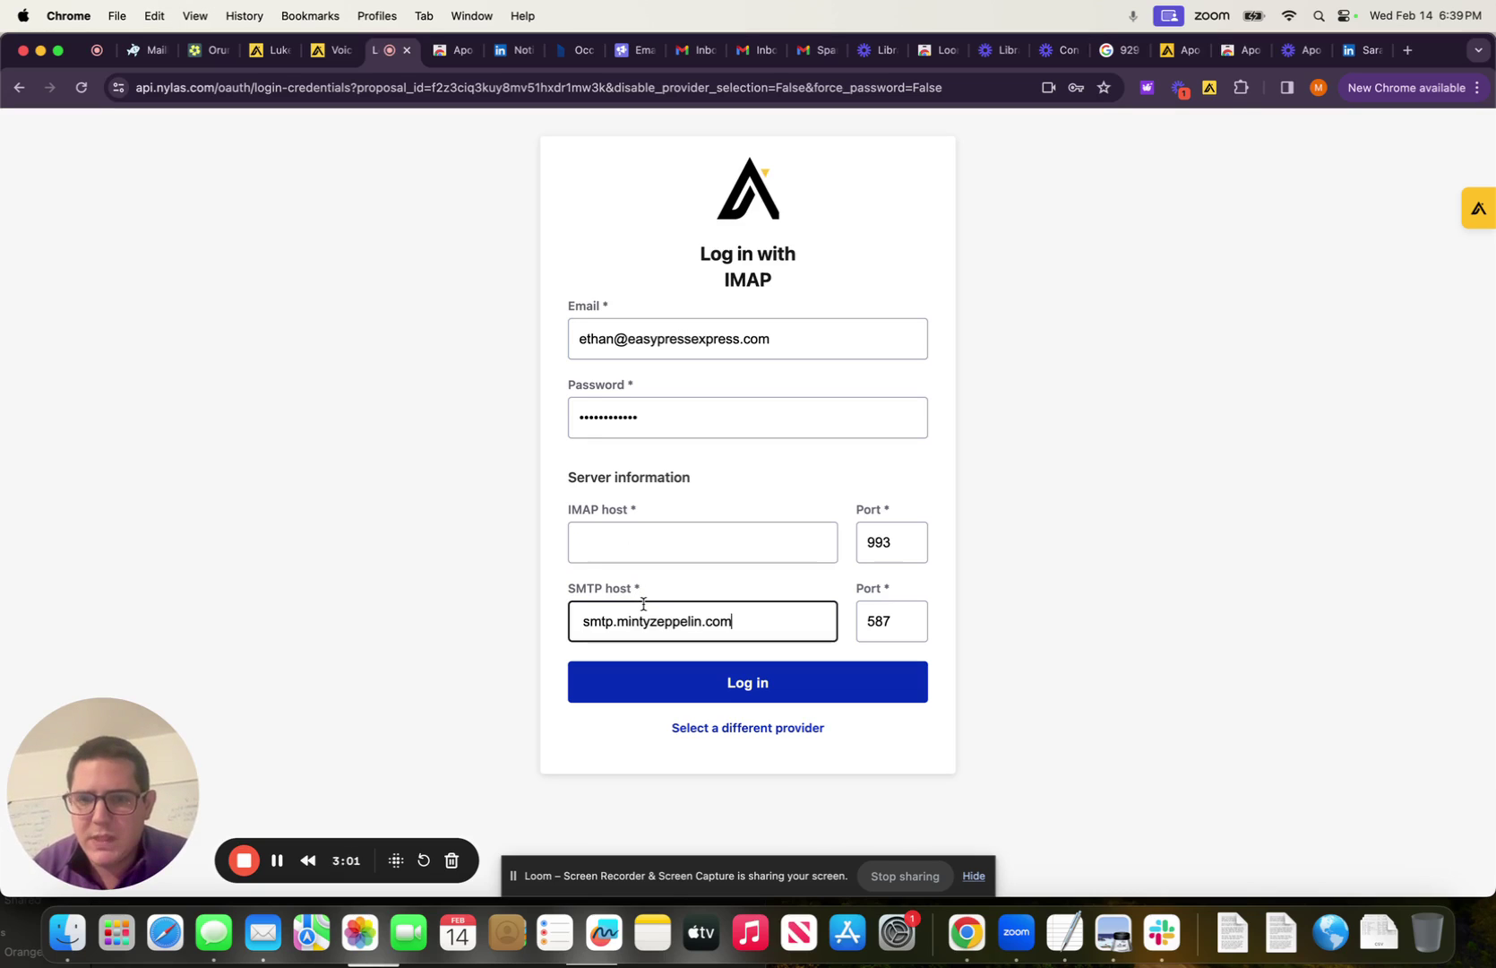
# Change the SMTP port from 587 to 465
pyautogui.click(144, 51)
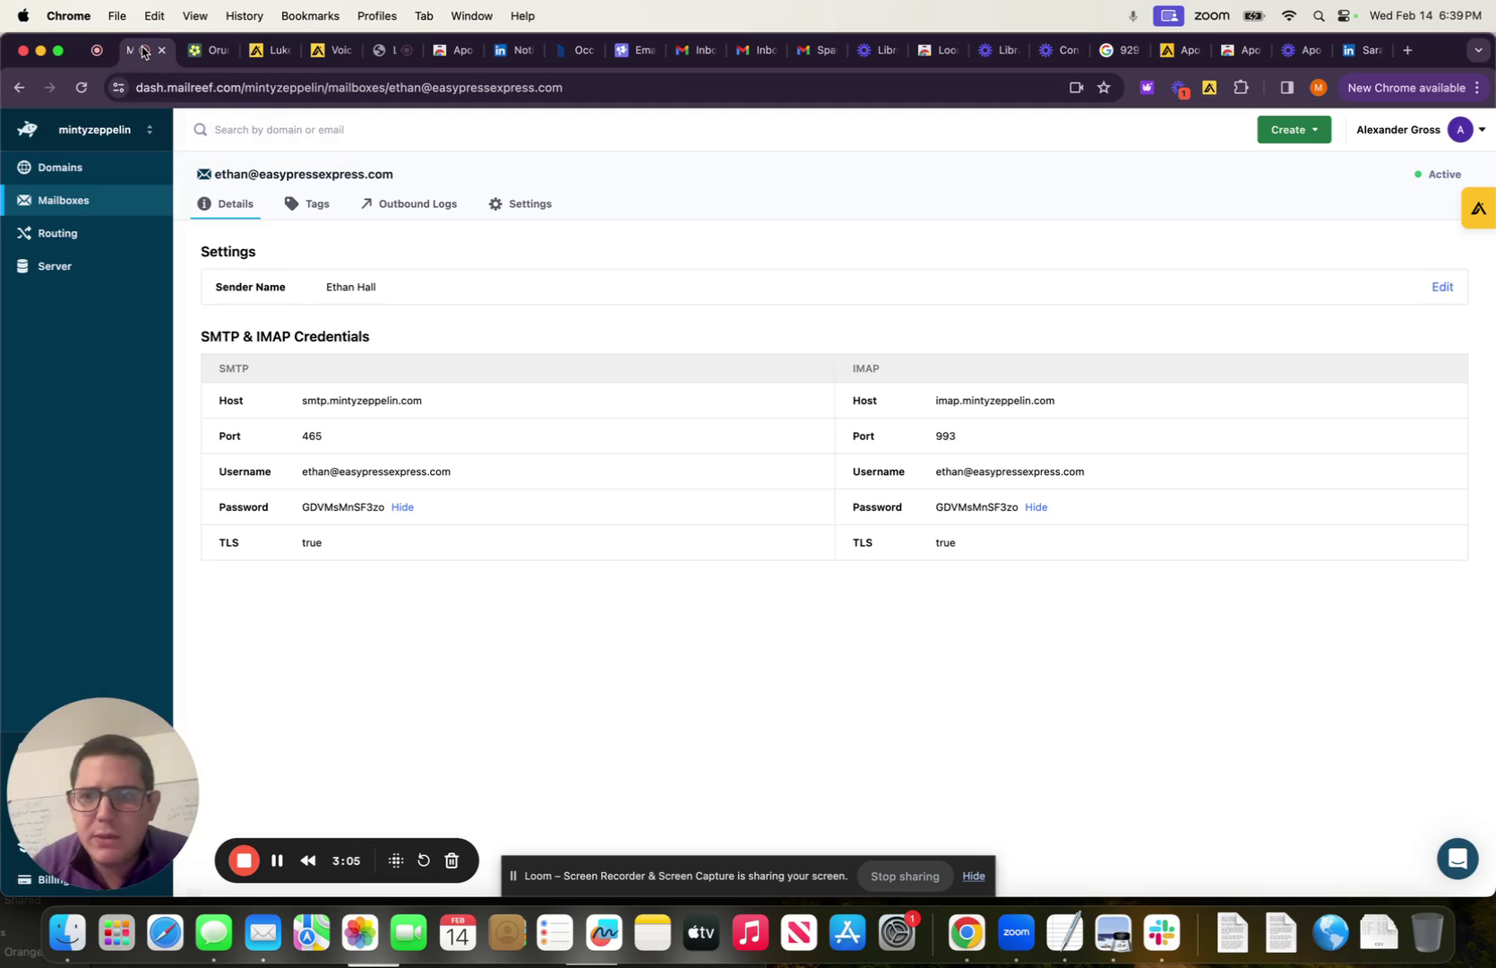
pyautogui.click(328, 51)
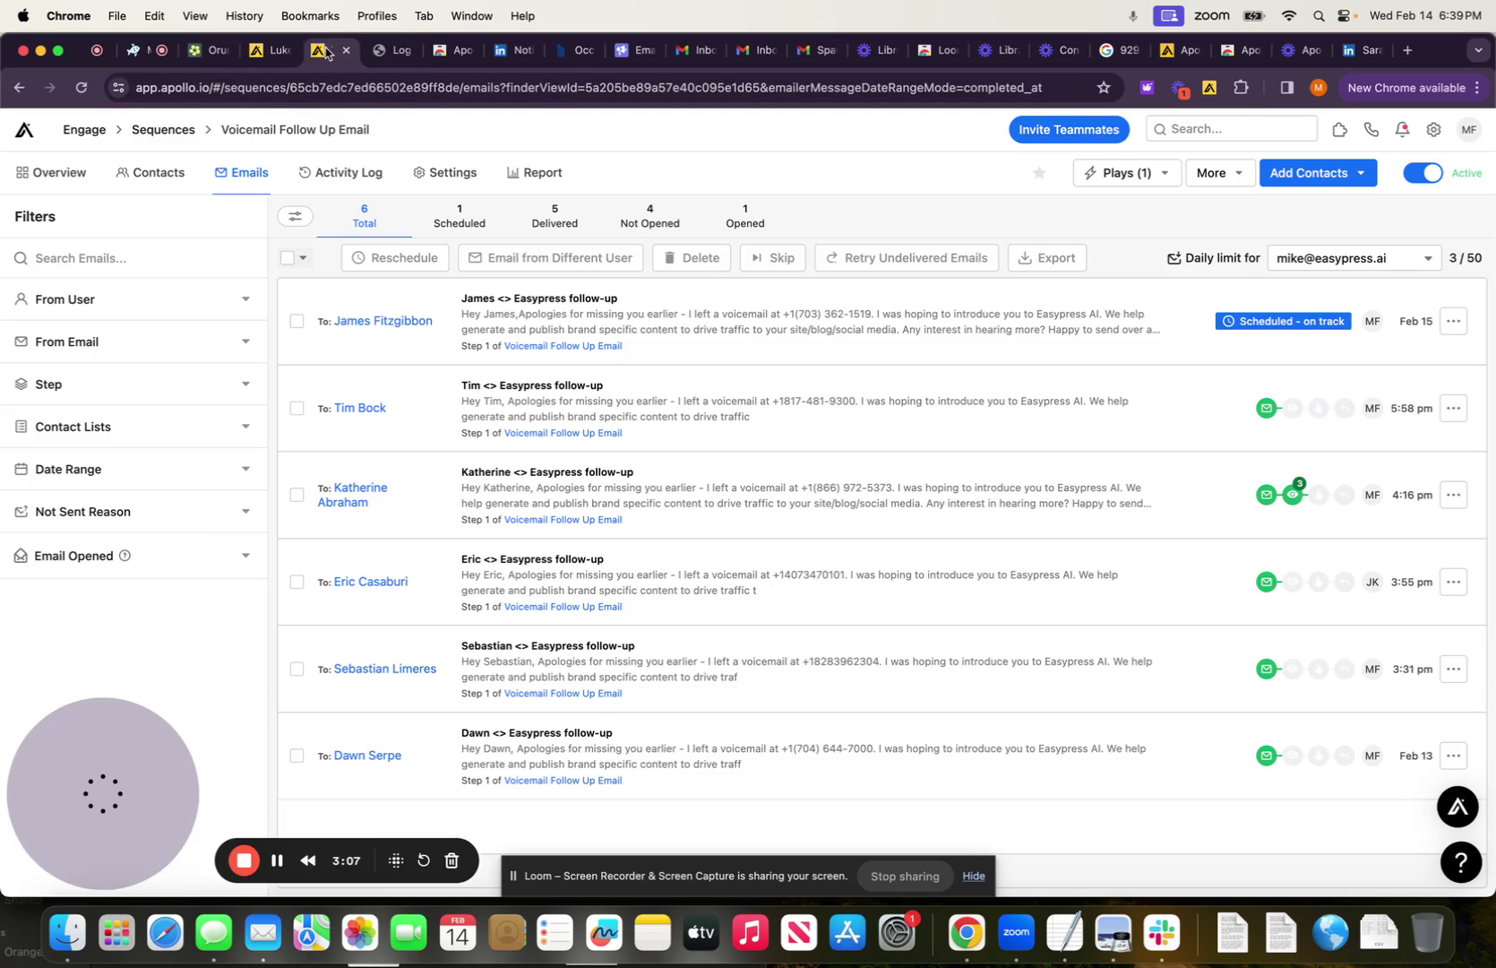
pyautogui.click(387, 51)
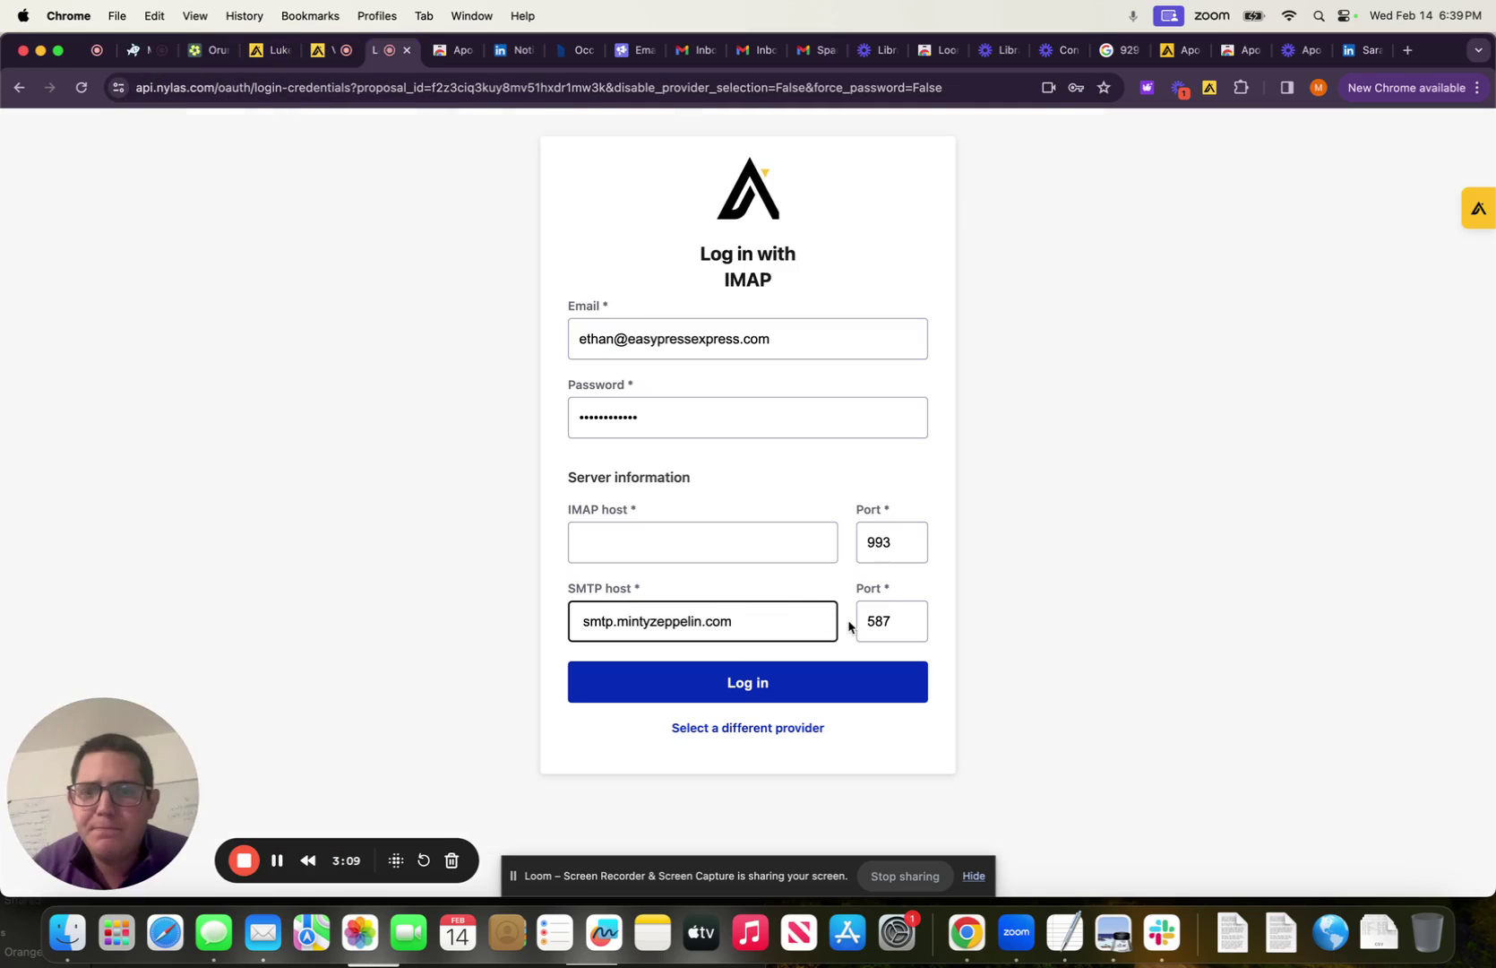
pyautogui.doubleClick(903, 619)
pyautogui.write('465')
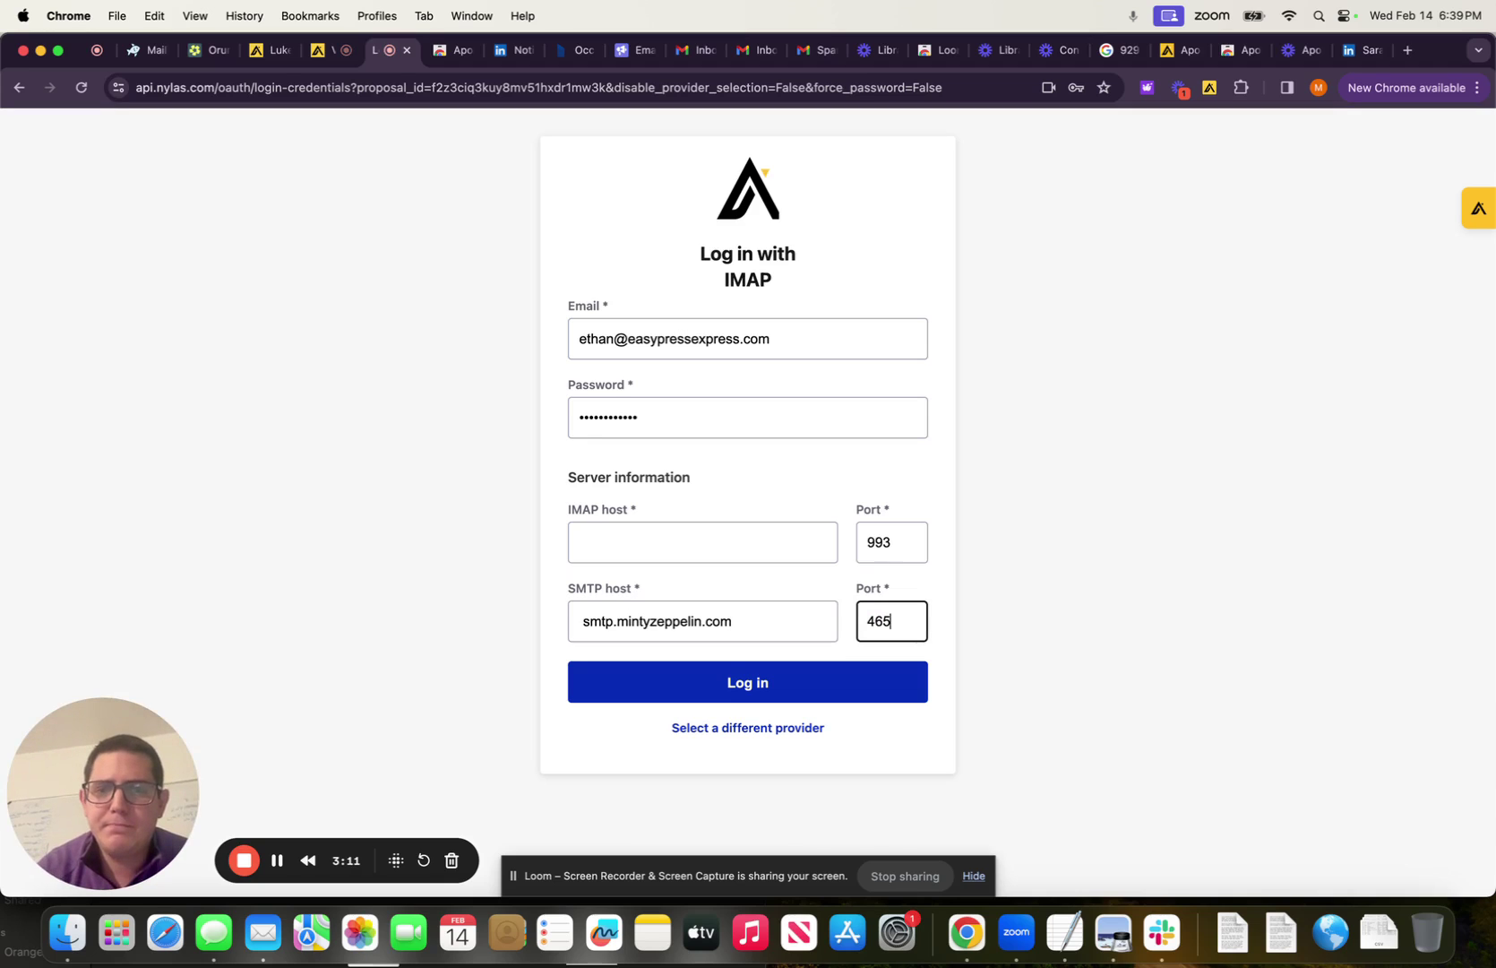
# Enter imap.mintyzeppelin.com as the IMAP host and submit the login
pyautogui.click(144, 52)
pyautogui.tripleClick(968, 404)
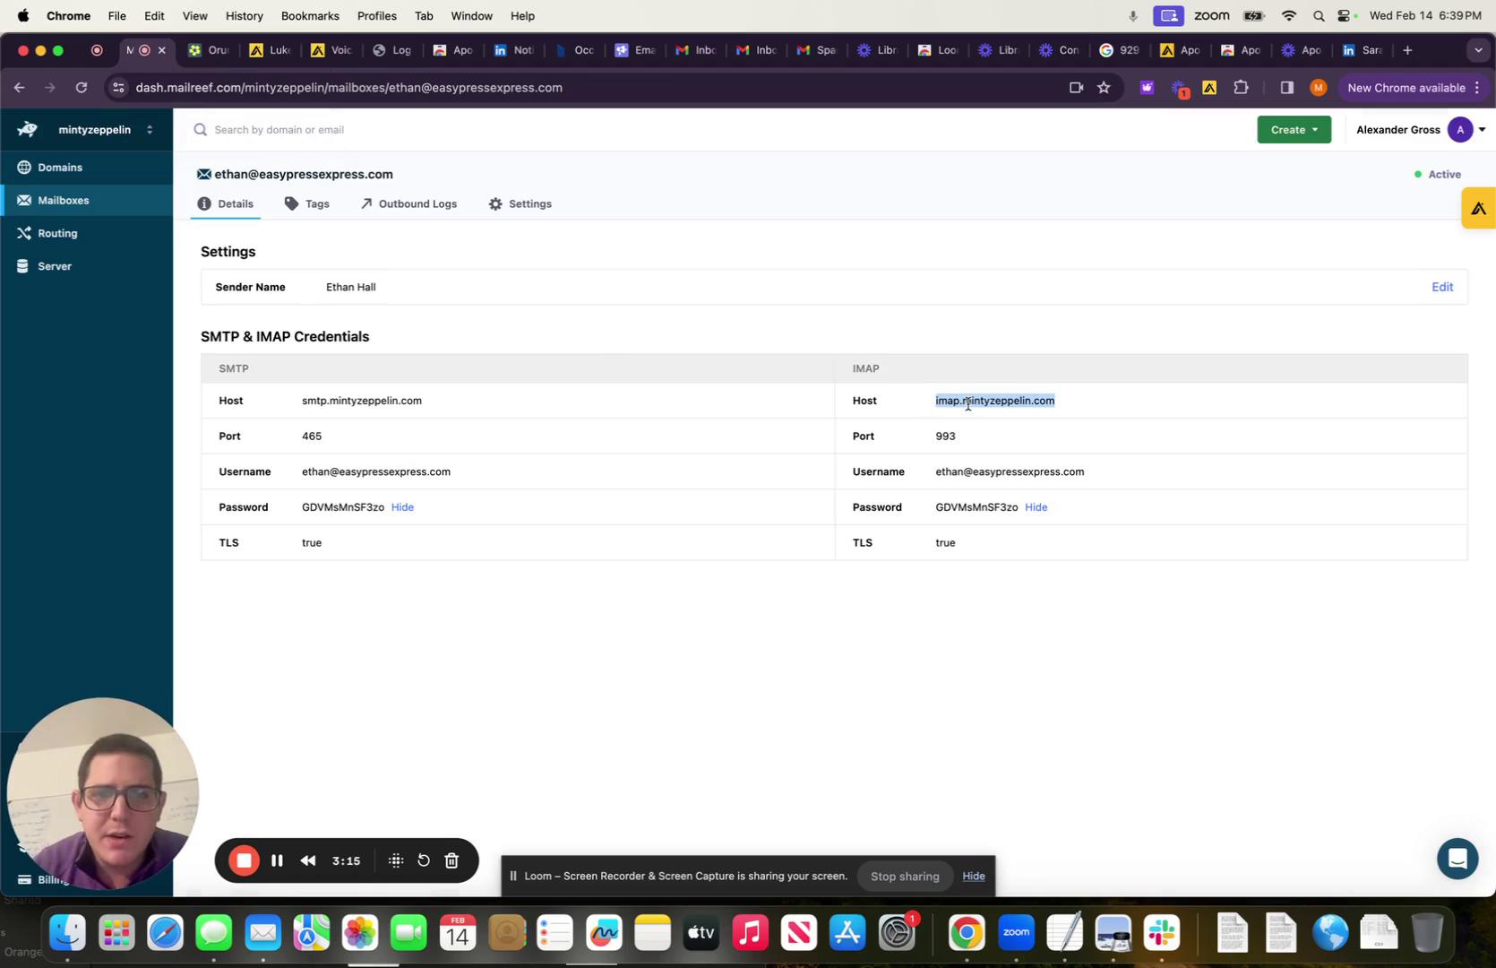
pyautogui.press('super+c')
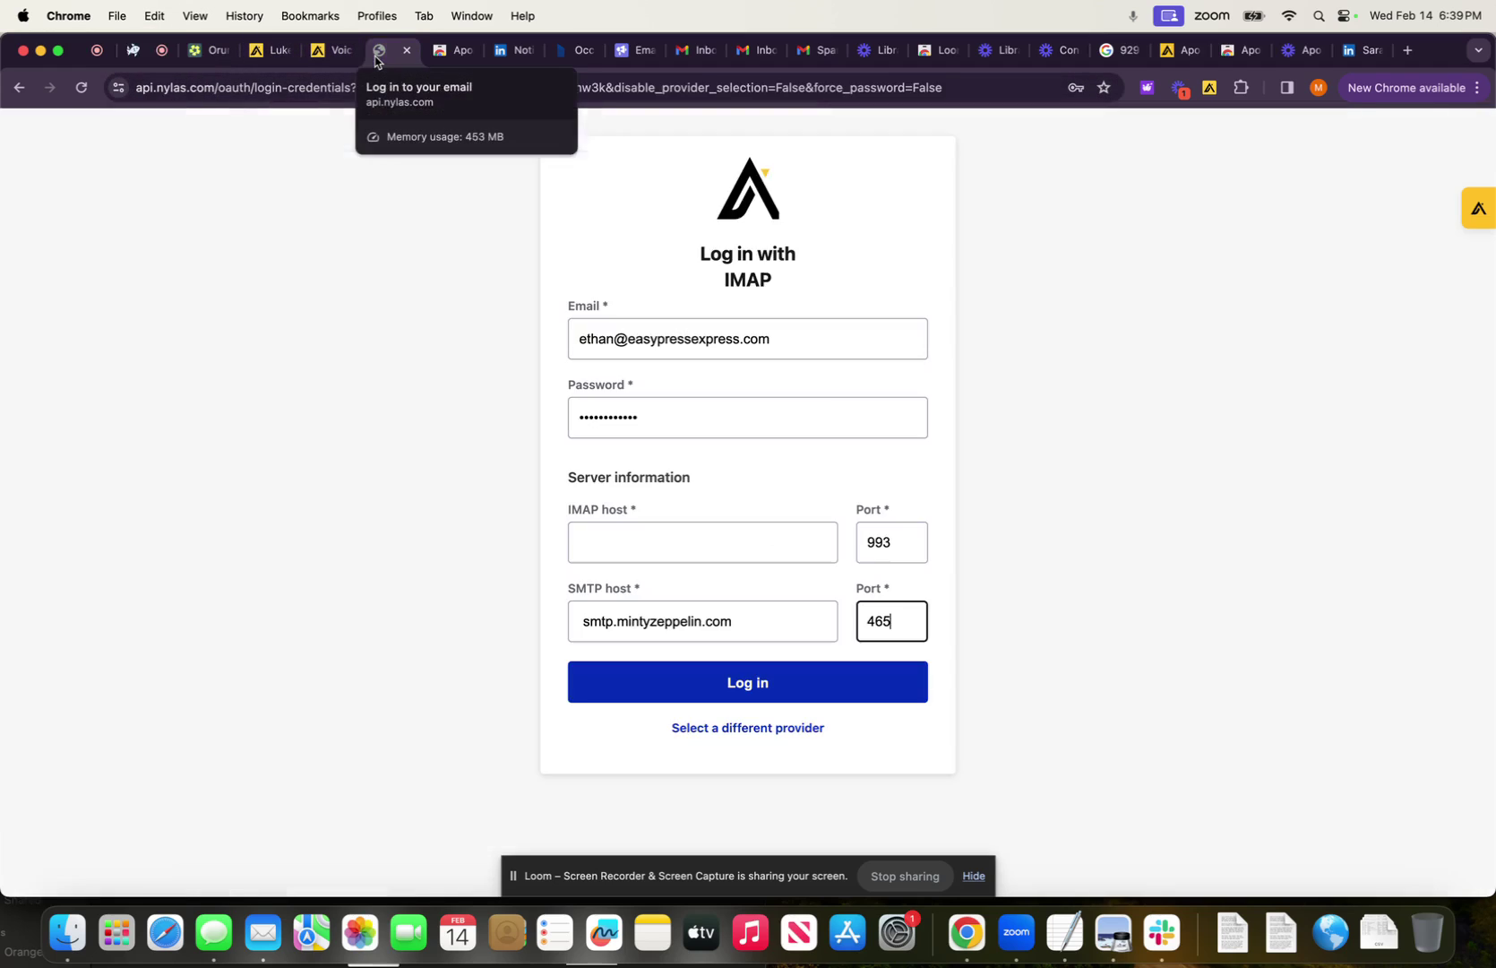
pyautogui.click(628, 552)
pyautogui.press('super+v')
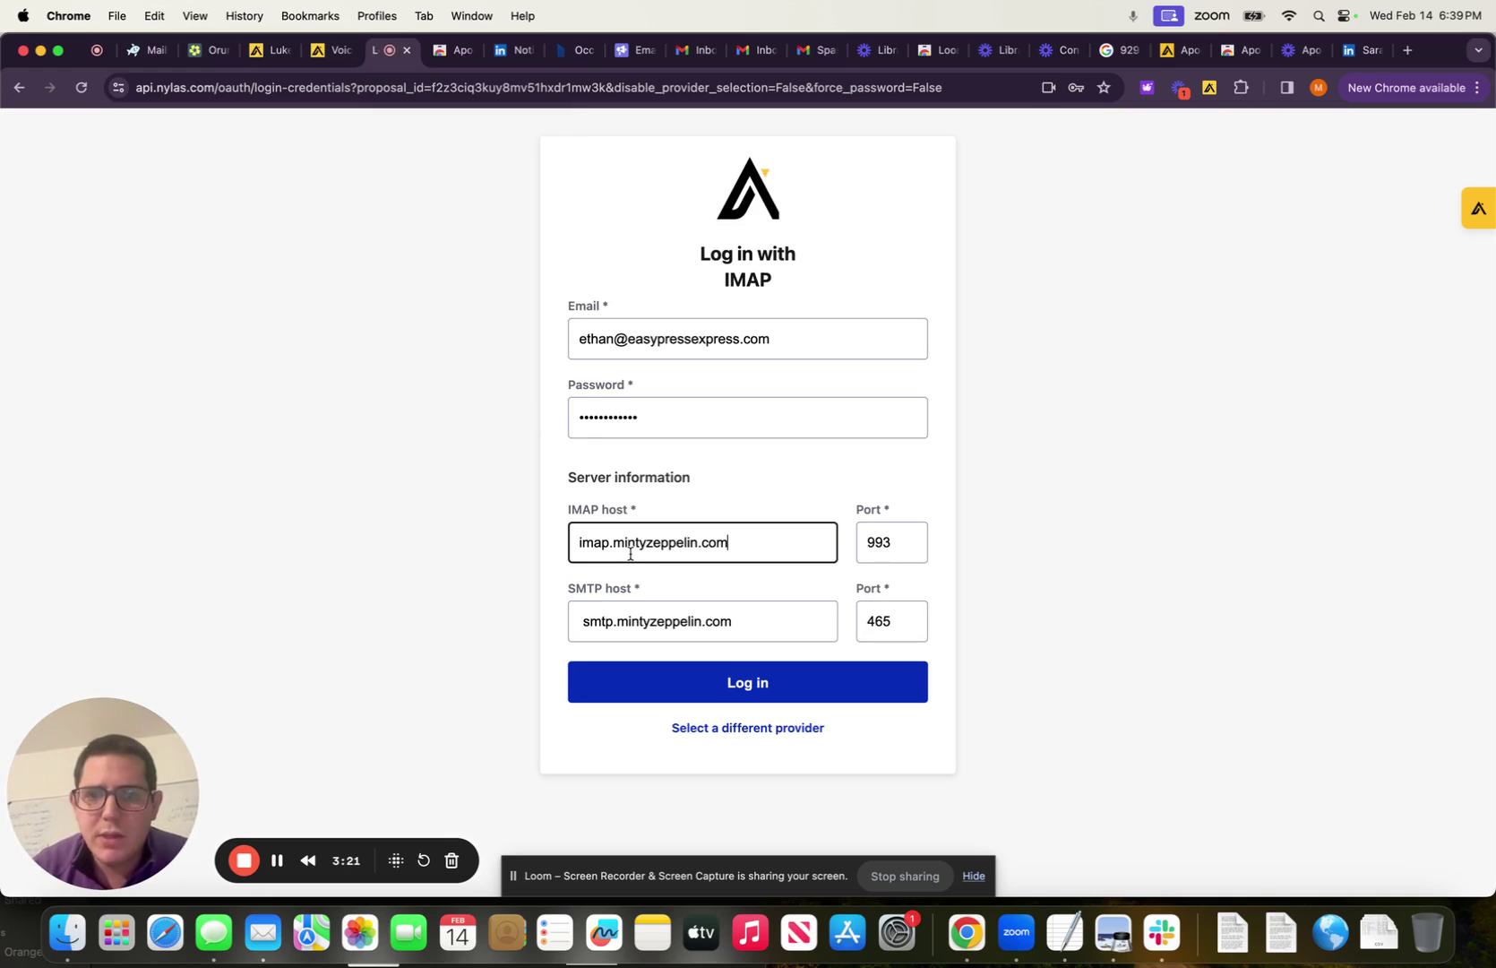
pyautogui.click(731, 683)
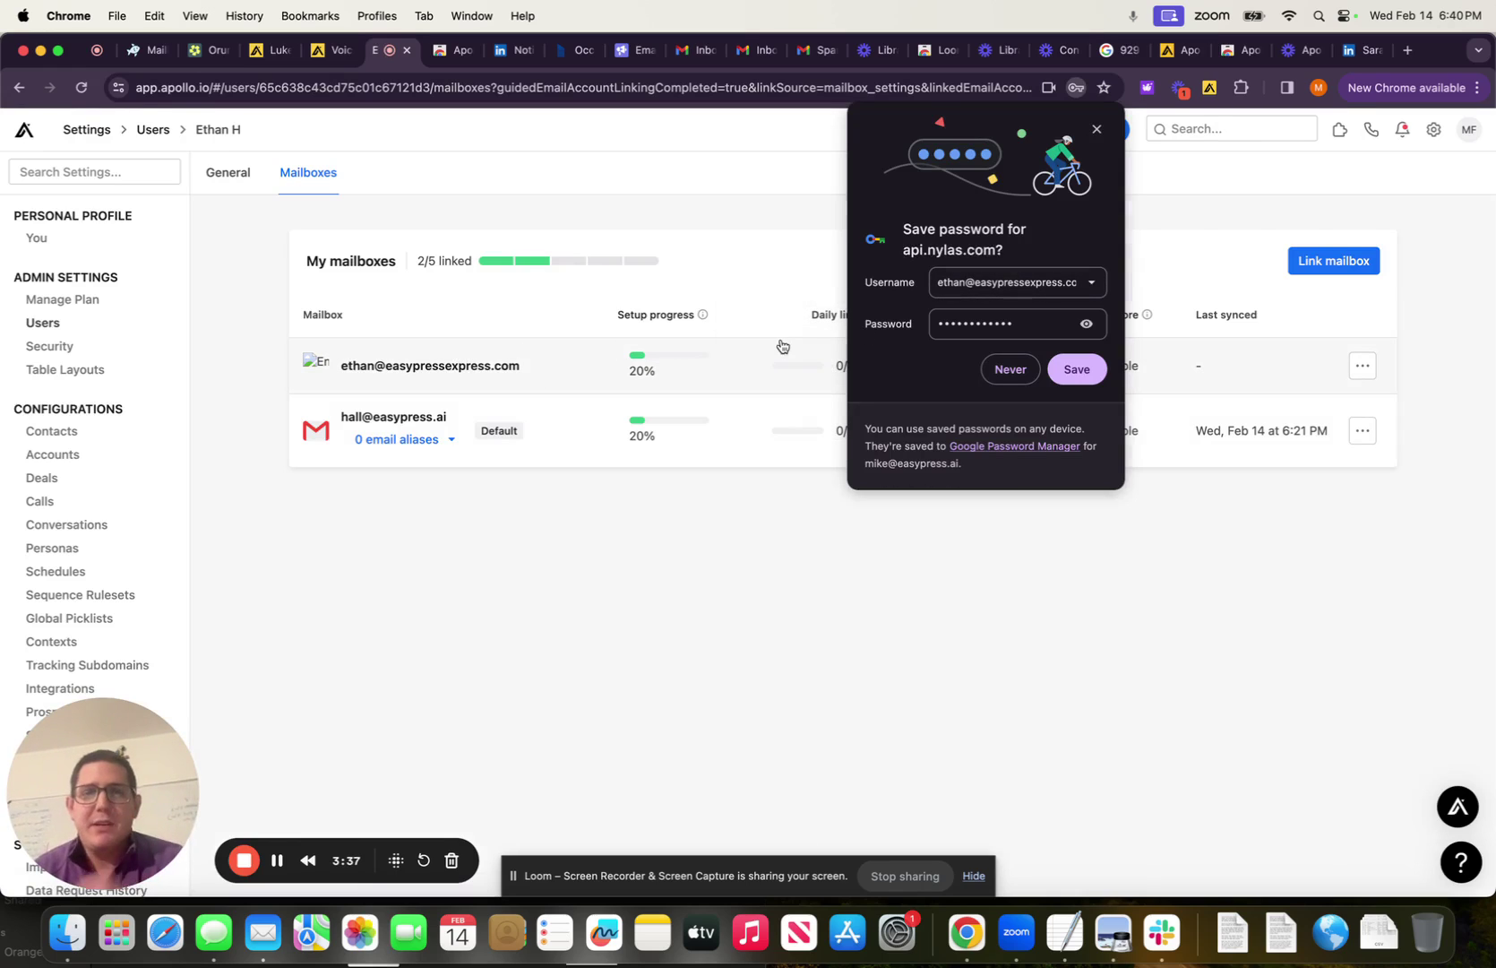
# Save the mailbox password in Chrome's save-password prompt
pyautogui.click(1076, 370)
# Review the two linked mailboxes, briefly highlighting the 2/5 linked counter
pyautogui.moveTo(663, 368)
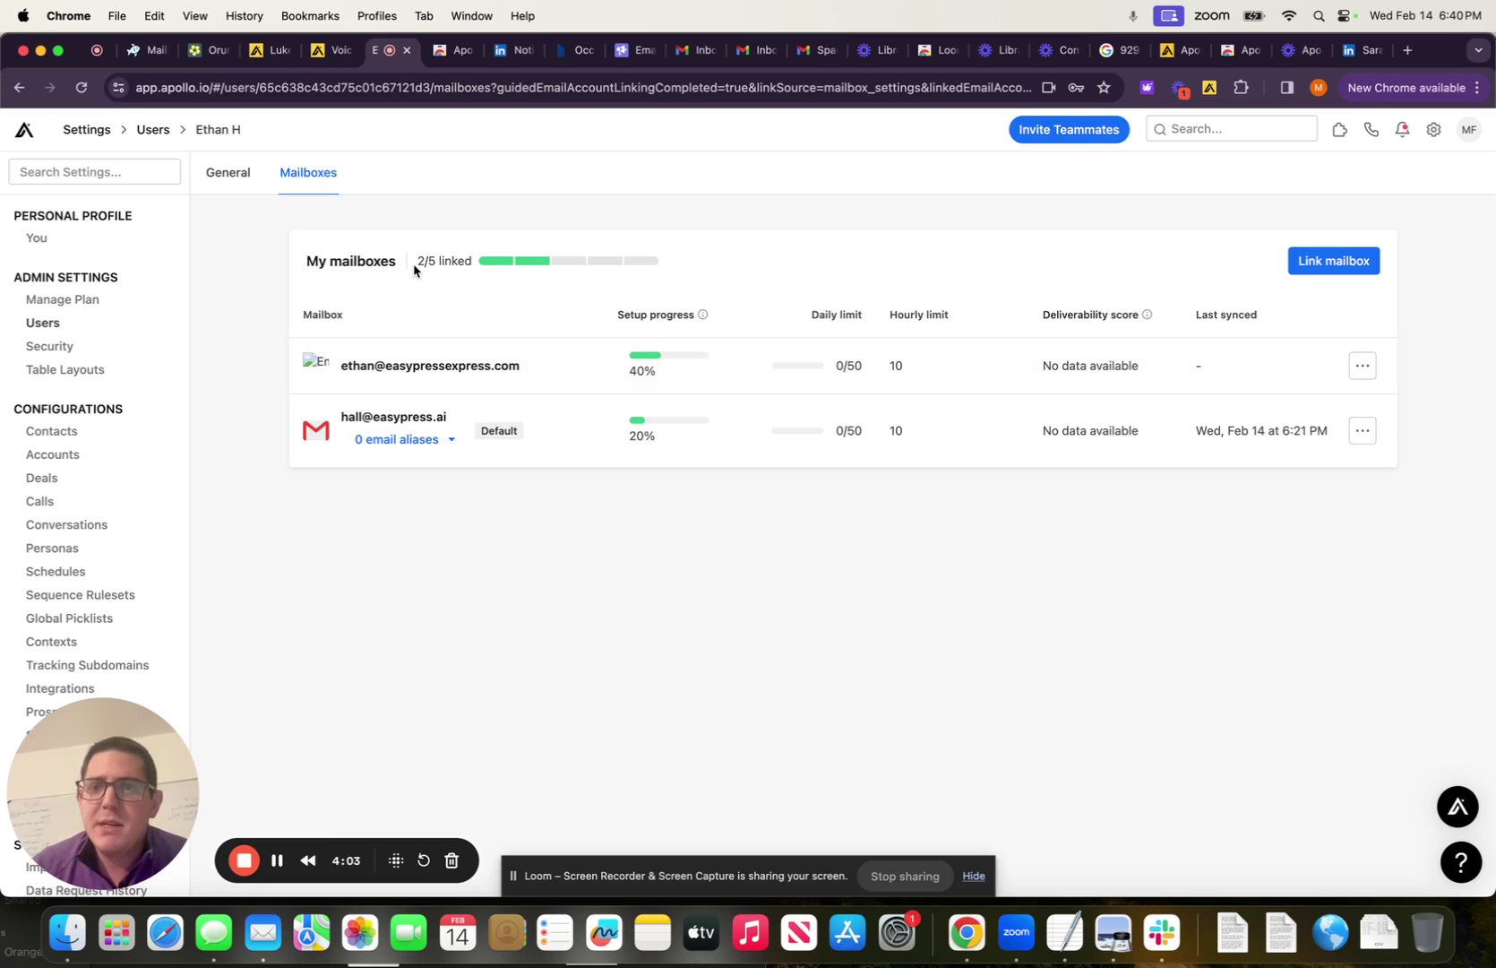
pyautogui.moveTo(417, 262); pyautogui.dragTo(472, 262)
pyautogui.click(472, 262)
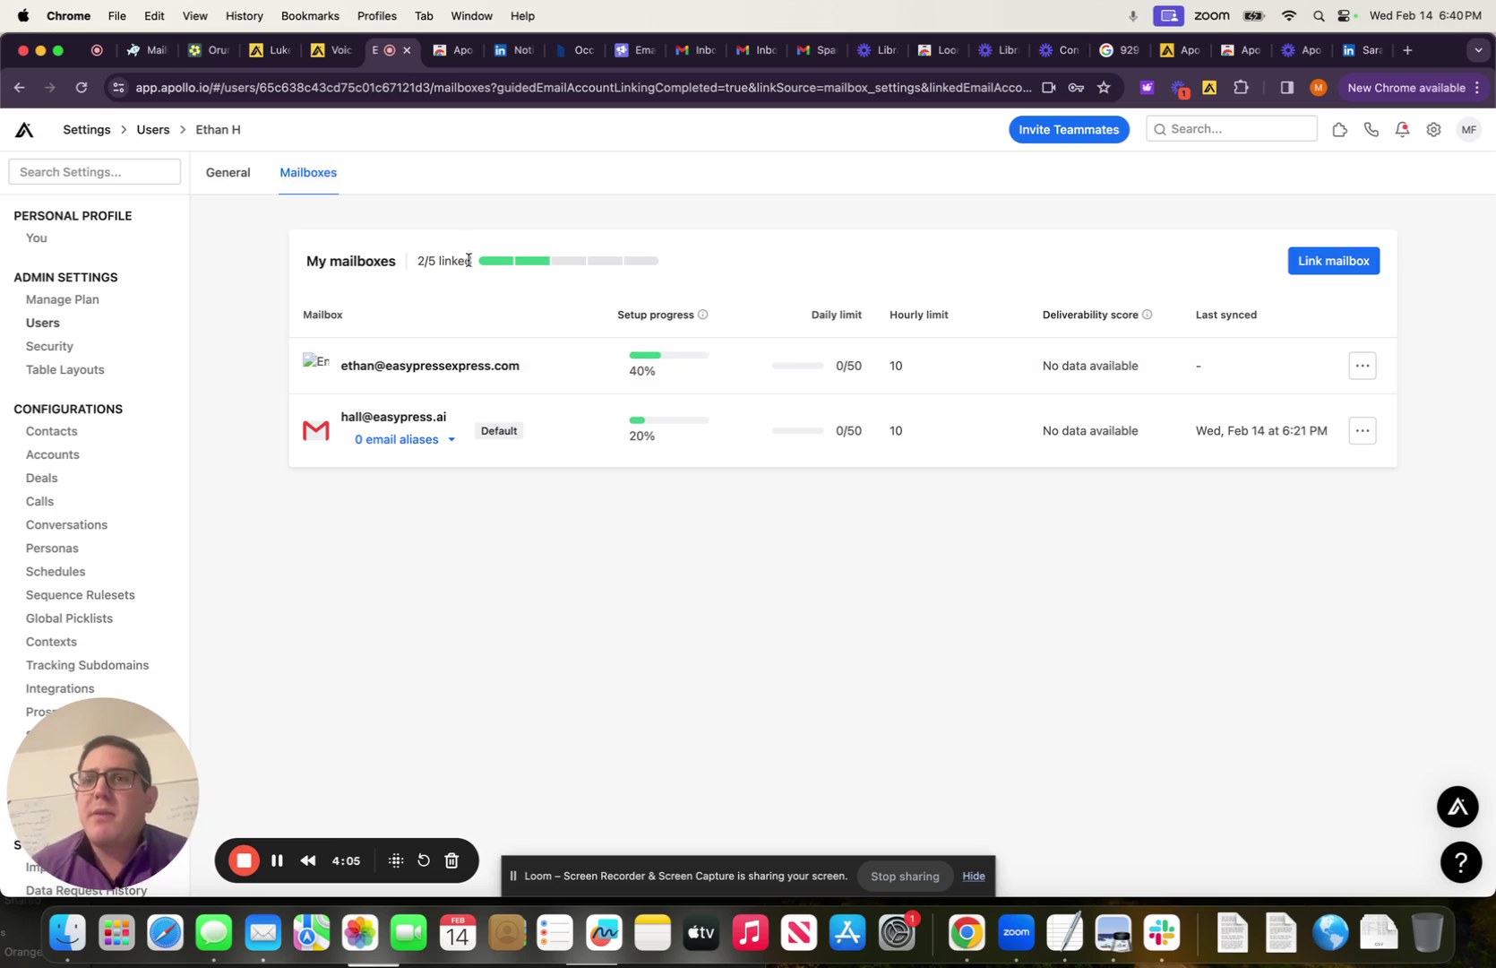